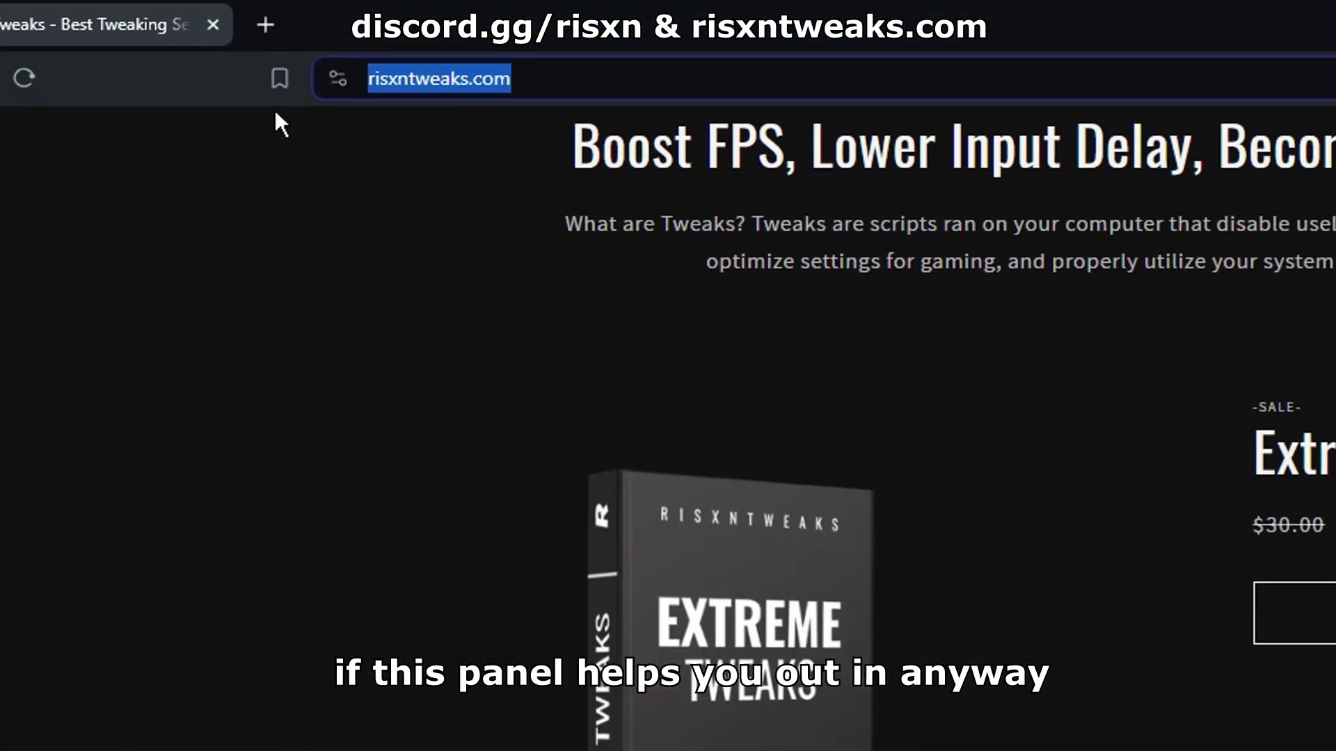
{"action": "scroll", "coordinate": [788, 515], "scroll_direction": "down", "scroll_amount": 5}
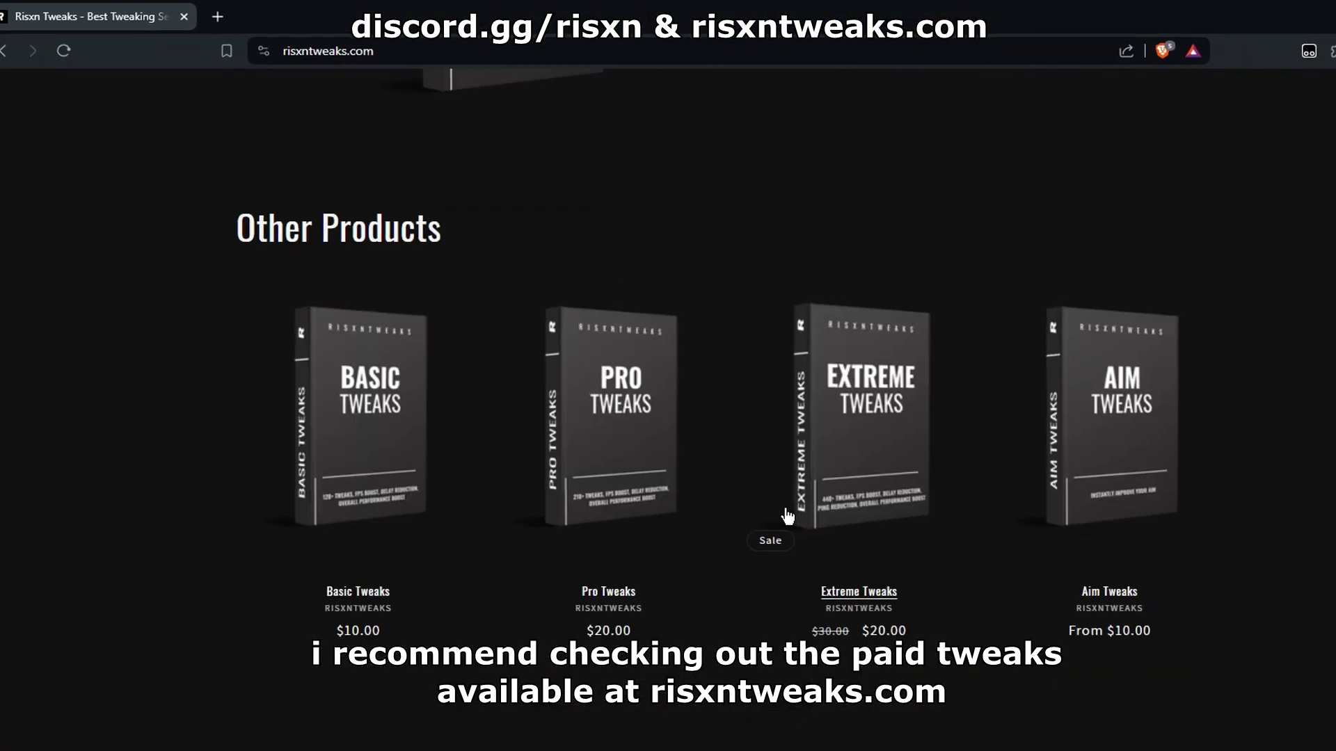
{"action": "scroll", "coordinate": [787, 515], "scroll_direction": "down", "scroll_amount": 3}
{"action": "scroll", "coordinate": [345, 492], "scroll_direction": "down", "scroll_amount": 1}
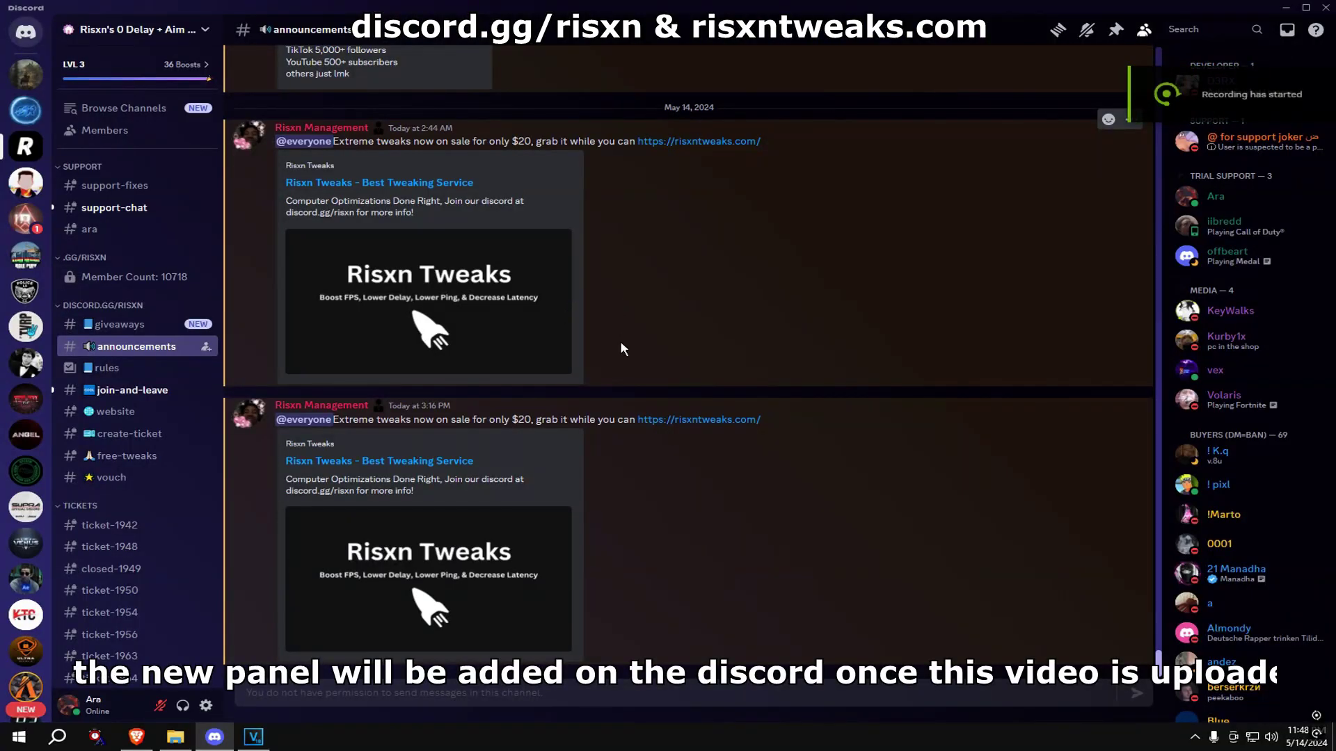
Open the Discord free-tweaks channel, then the folder holding the downloaded panel batch file.
{"action": "left_click", "coordinate": [108, 460]}
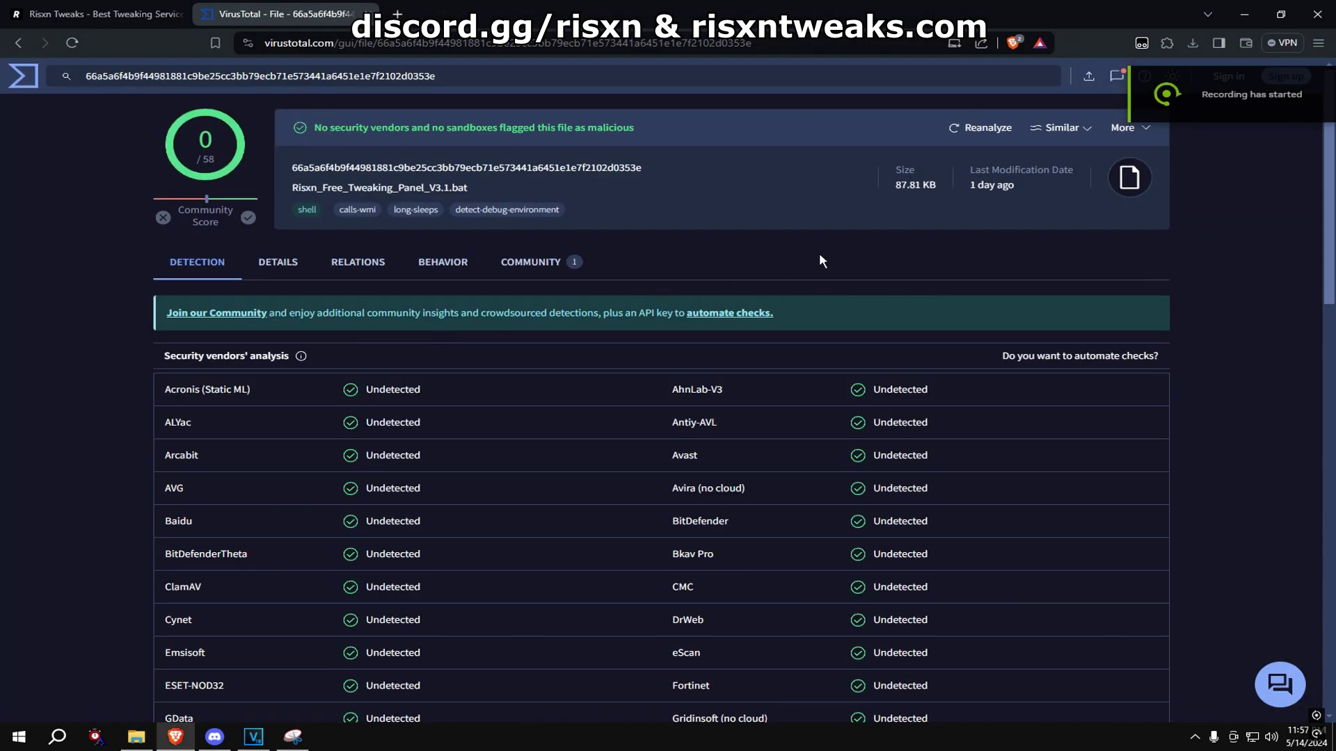
{"action": "scroll", "coordinate": [575, 445], "scroll_direction": "down", "scroll_amount": 2}
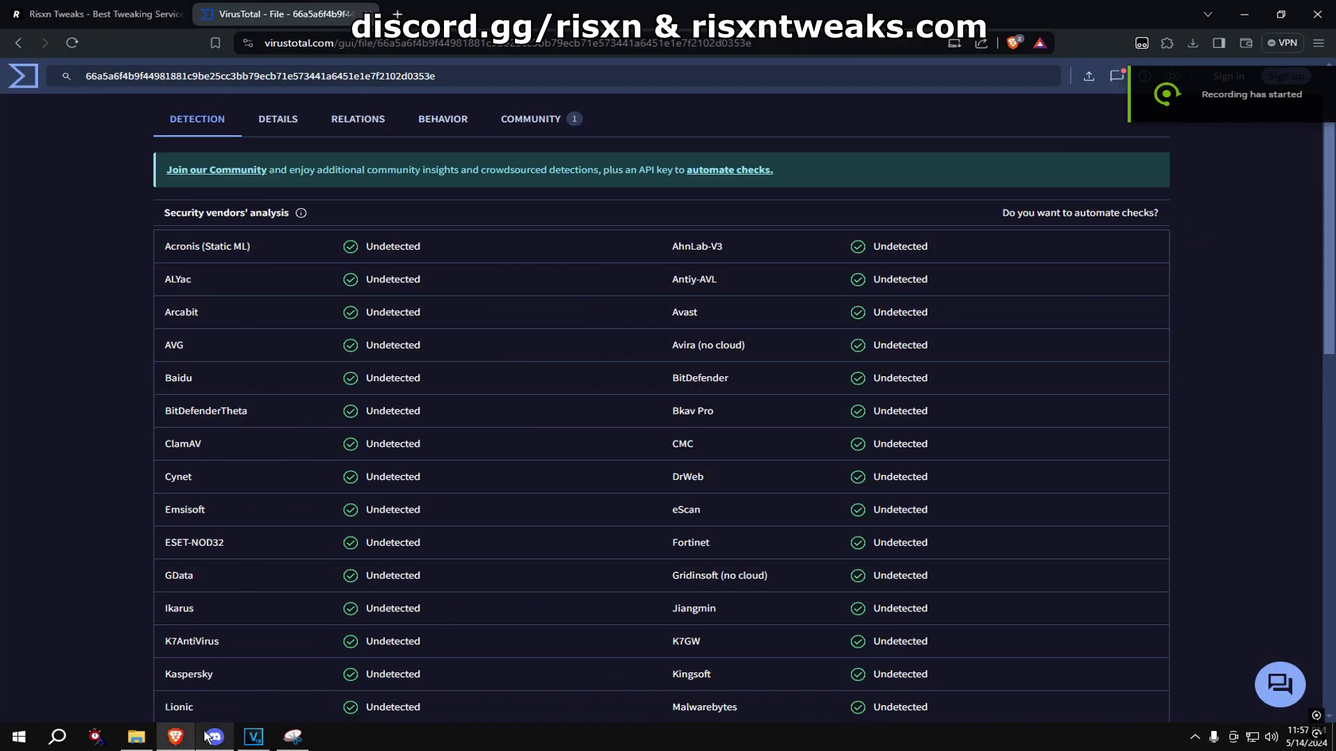
{"action": "left_click", "coordinate": [136, 737]}
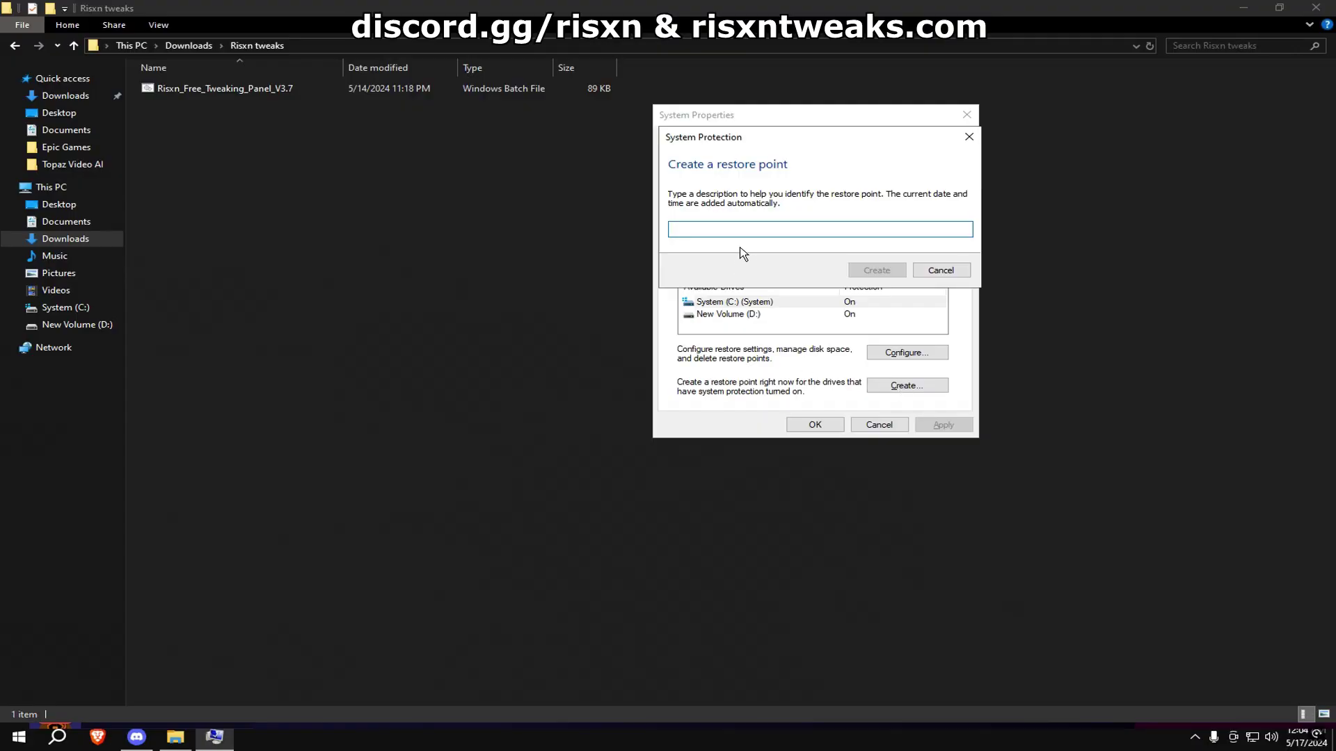
{"action": "type", "text": "rs"}
Create a system restore point, then run the panel .bat as administrator in a maximized console.
{"action": "left_click", "coordinate": [883, 270]}
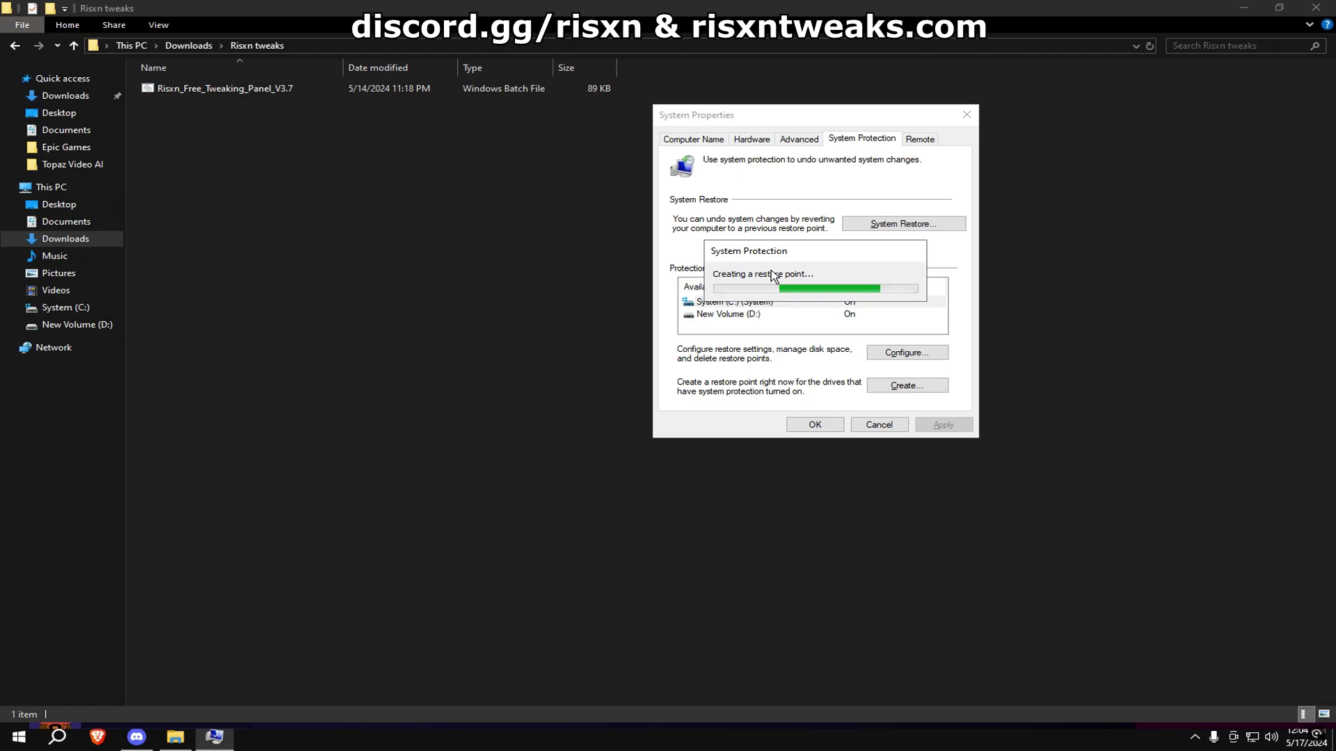
{"action": "left_click", "coordinate": [919, 283]}
{"action": "right_click", "coordinate": [246, 90]}
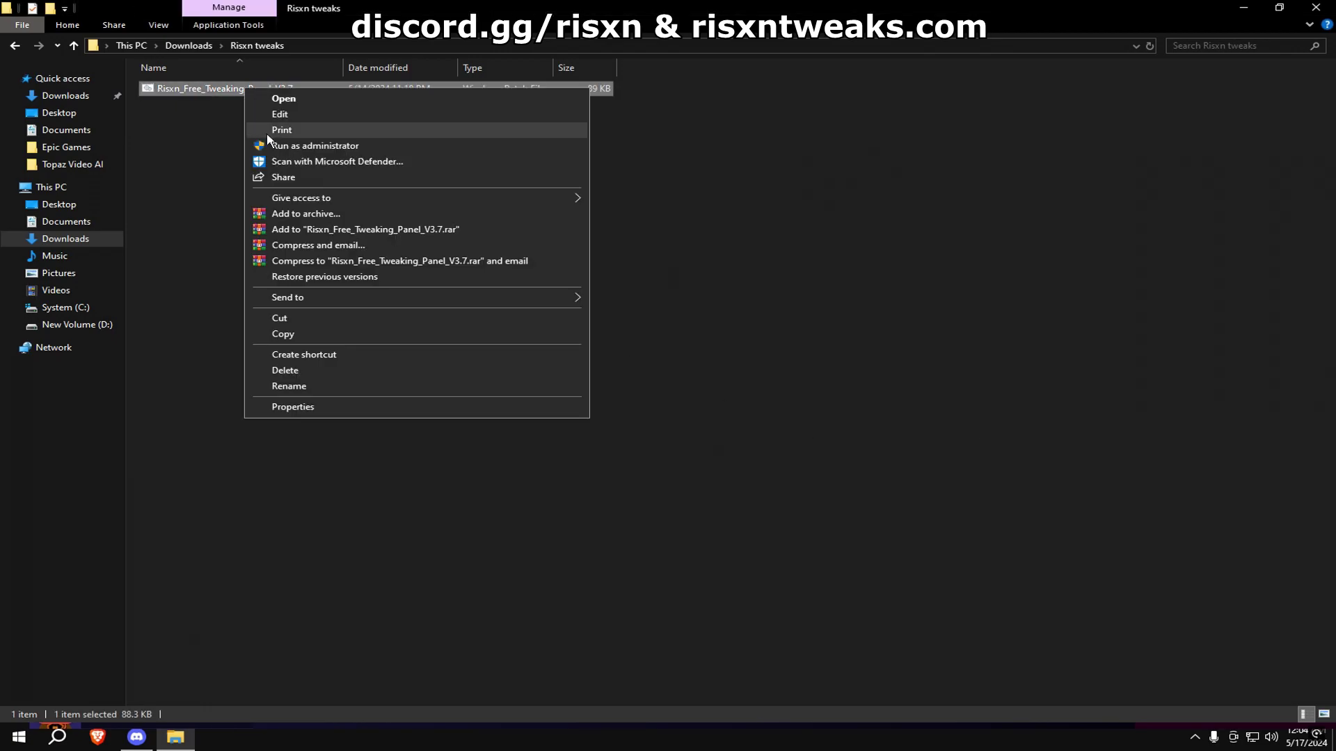
{"action": "left_click", "coordinate": [289, 139]}
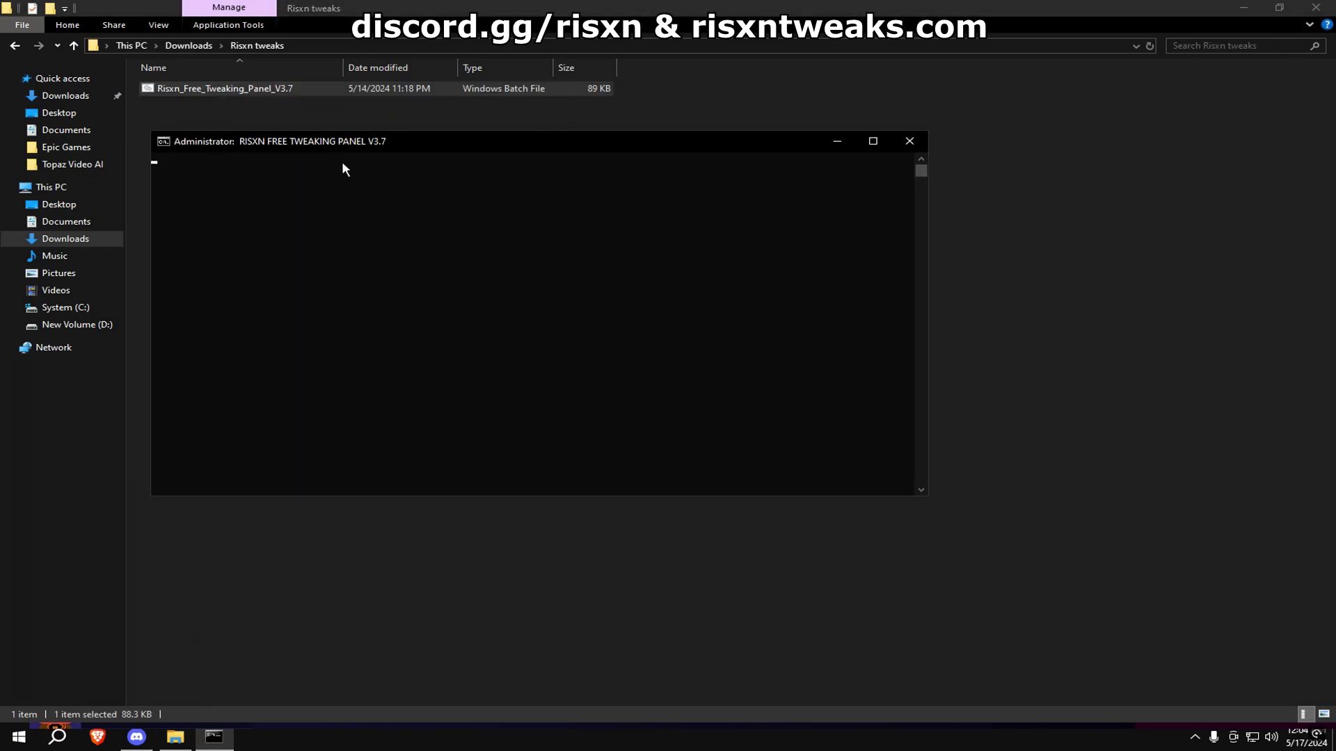
{"action": "left_click", "coordinate": [874, 141]}
{"action": "type", "text": "A"}
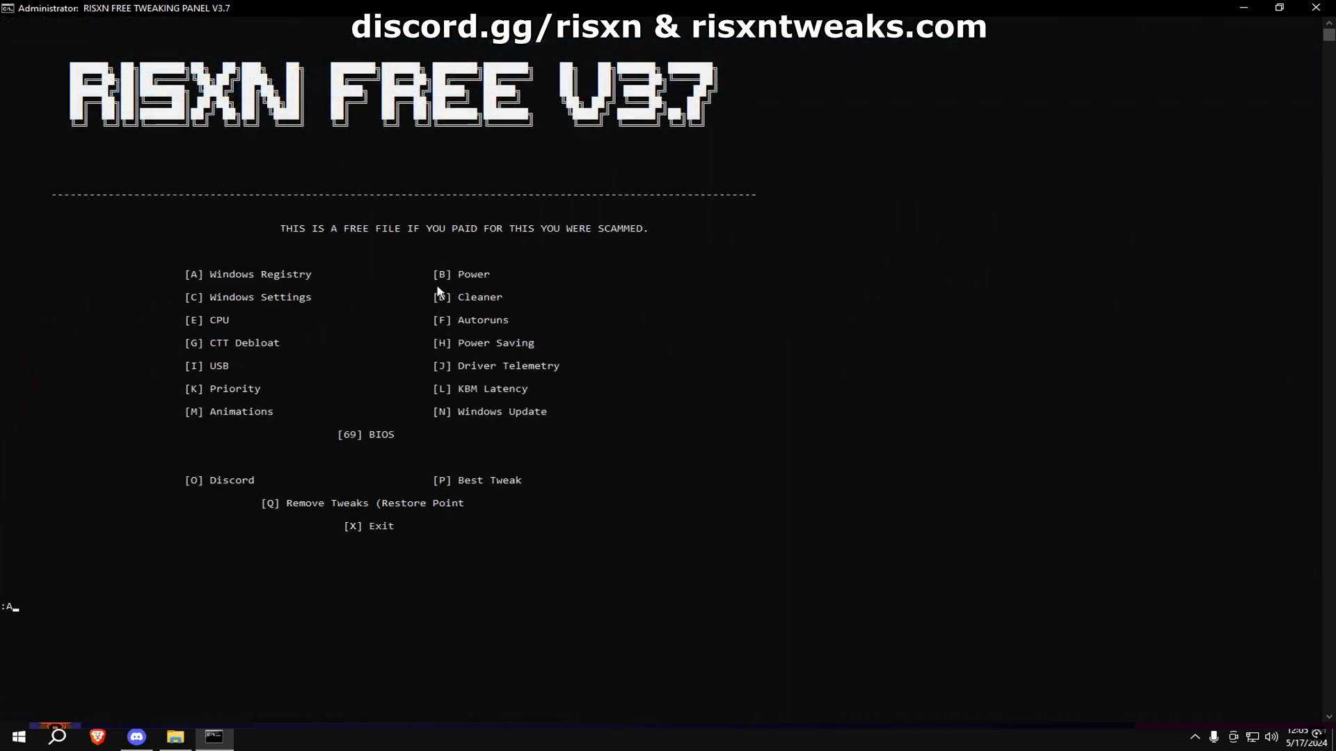
Run option A's Windows Registry tweaks, return to the menu, and start option B's Power tweaks.
{"action": "key", "text": "Return"}
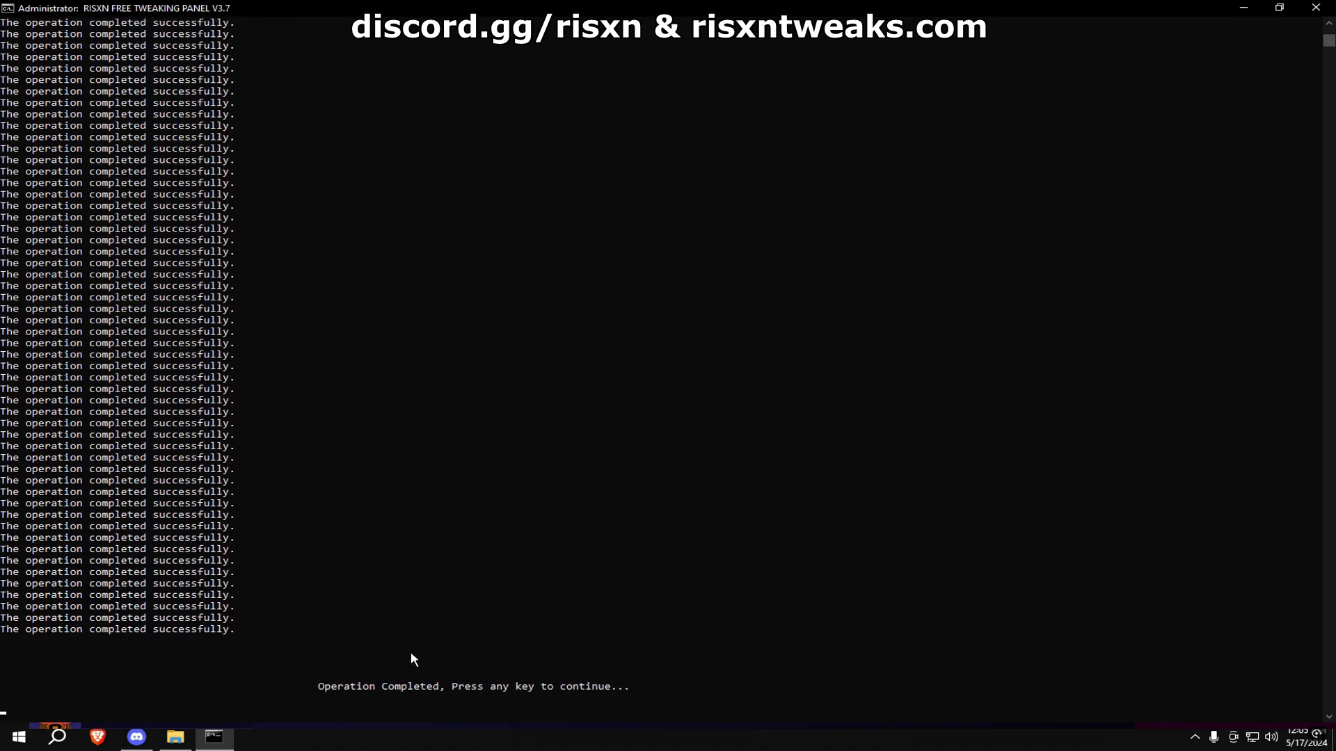
{"action": "key", "text": "Return"}
{"action": "type", "text": "B"}
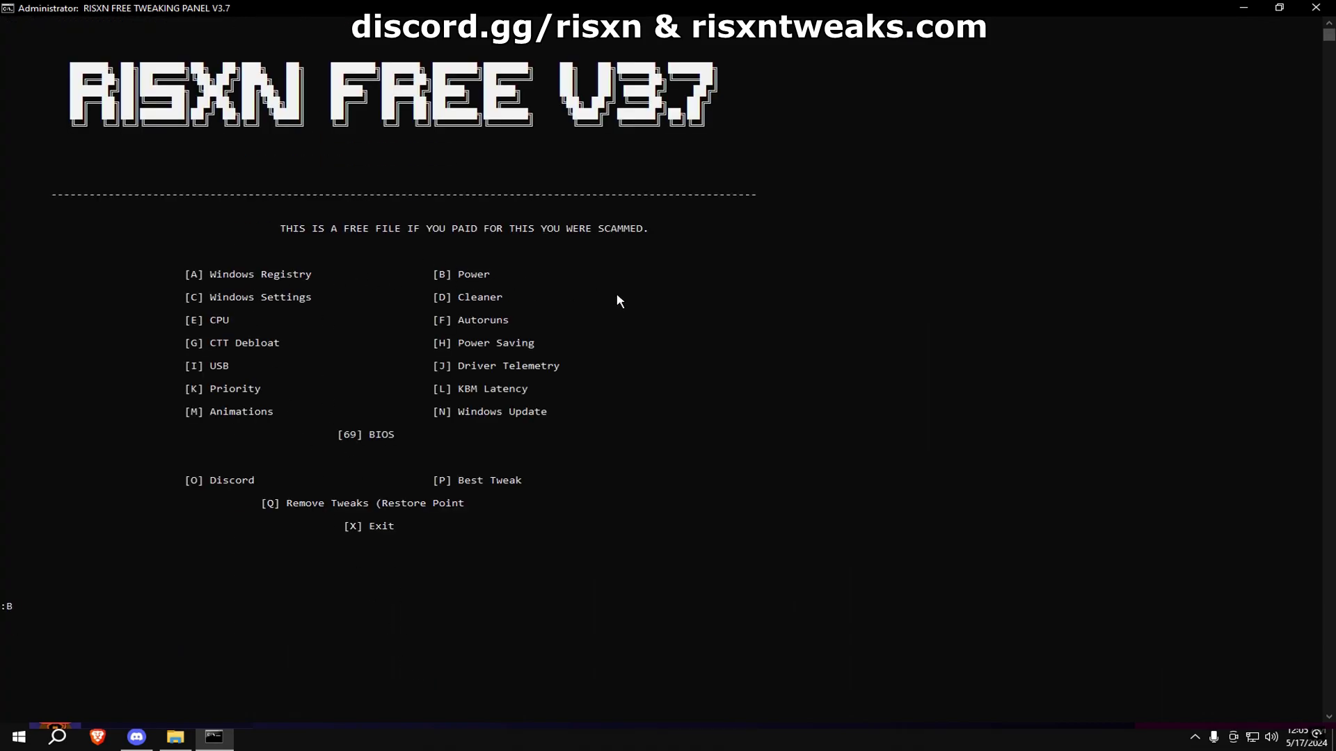
{"action": "key", "text": "Return"}
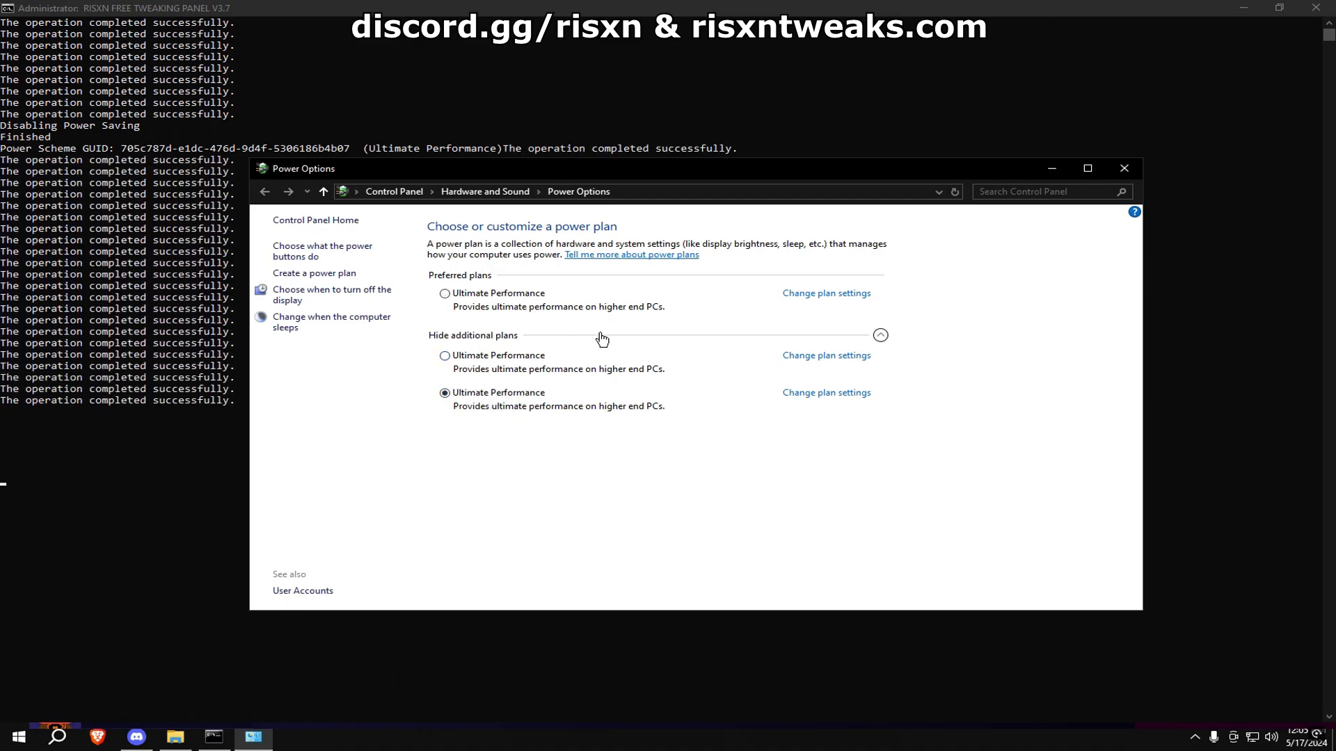
Confirm Ultimate Performance is the selected plan, then close the Power Options window.
{"action": "left_click", "coordinate": [879, 337]}
{"action": "left_click", "coordinate": [1124, 168]}
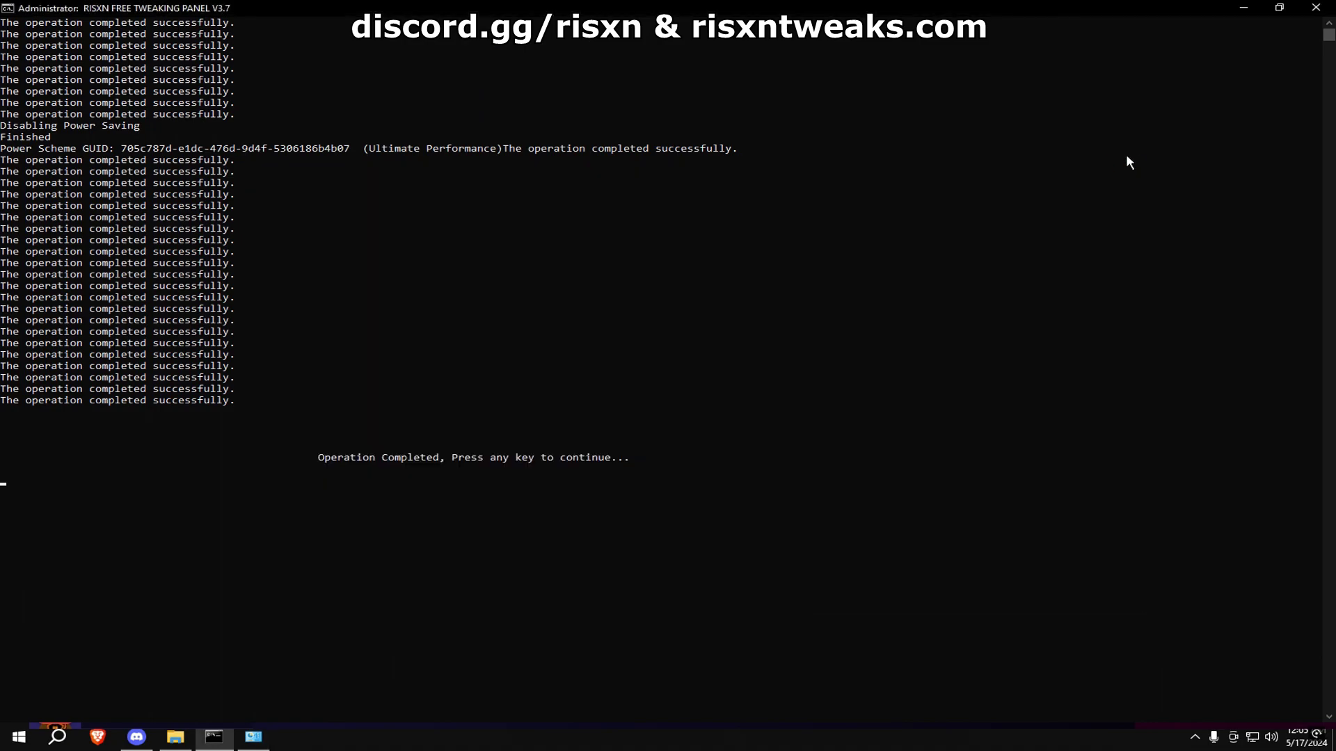
Run options C (Windows Settings), D (Cleaner) and E (CPU), returning to the menu after each.
{"action": "key", "text": "space"}
{"action": "type", "text": "12"}
{"action": "key", "text": "Return"}
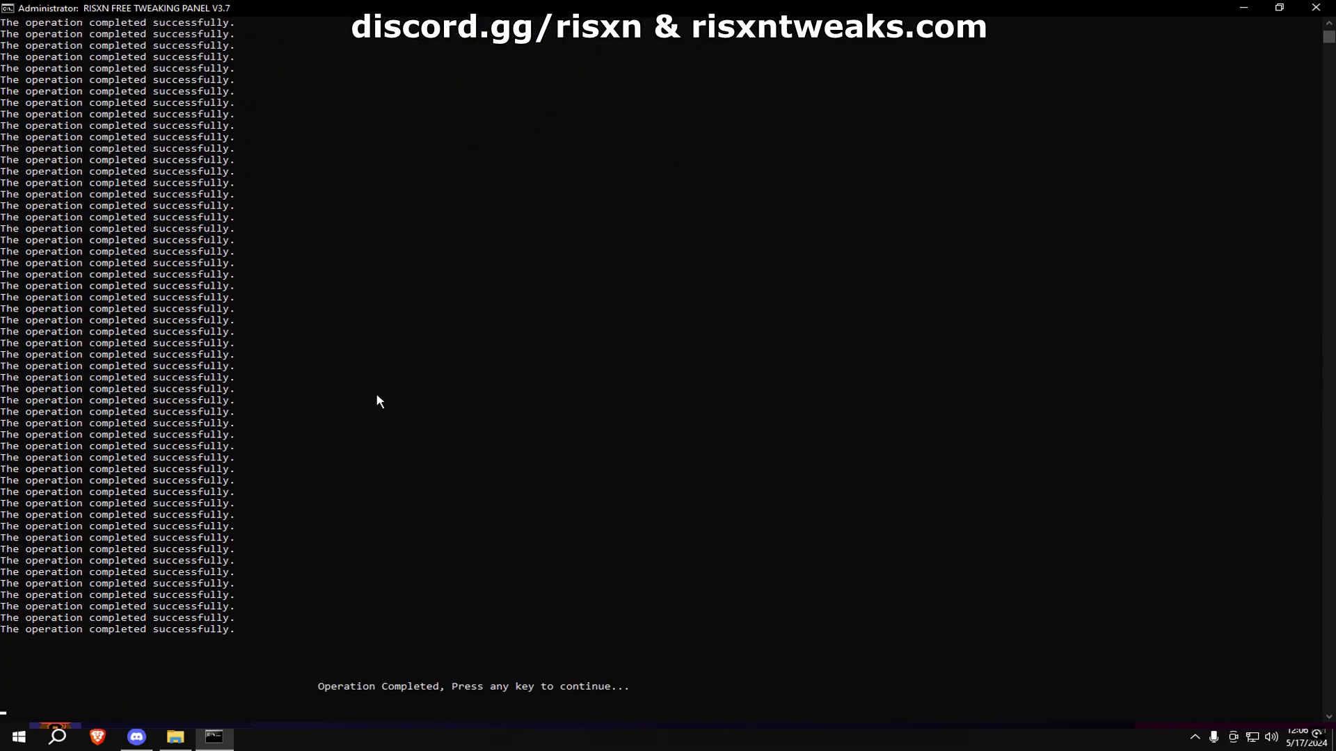
{"action": "key", "text": "Return"}
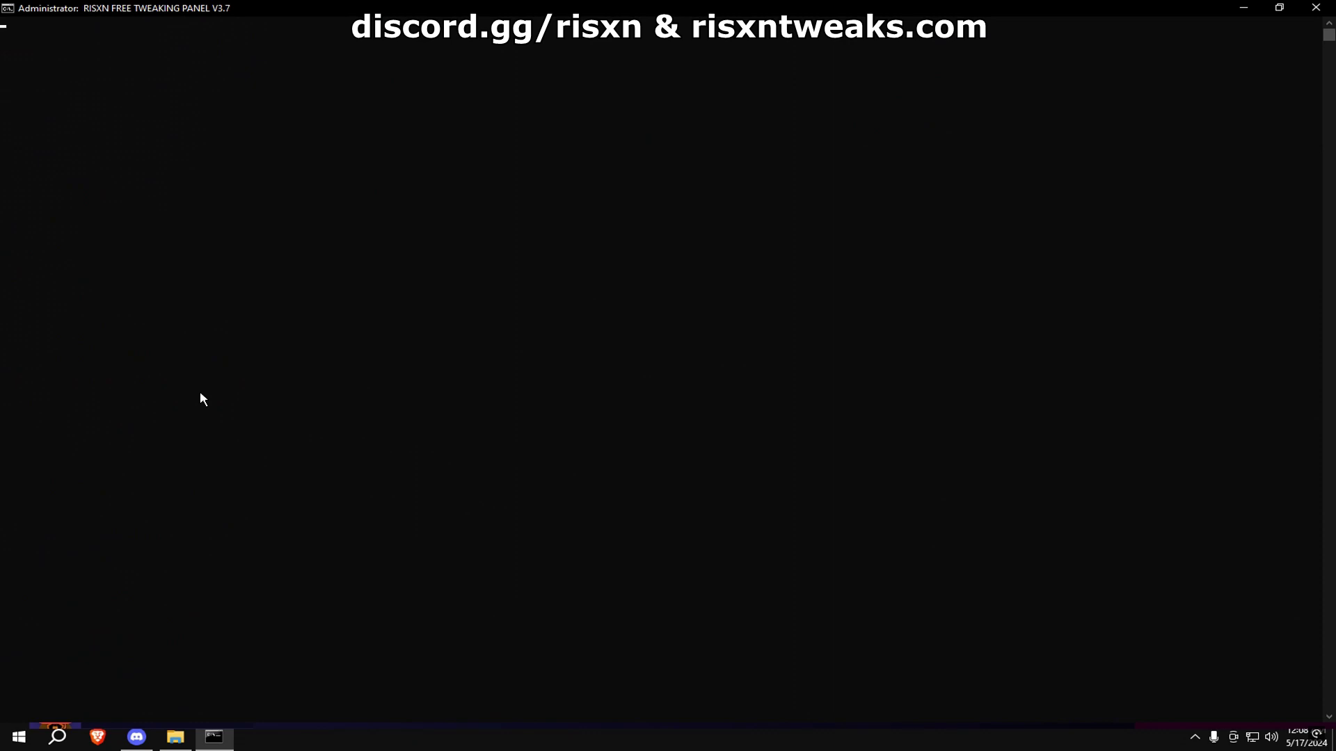
{"action": "key", "text": "Return"}
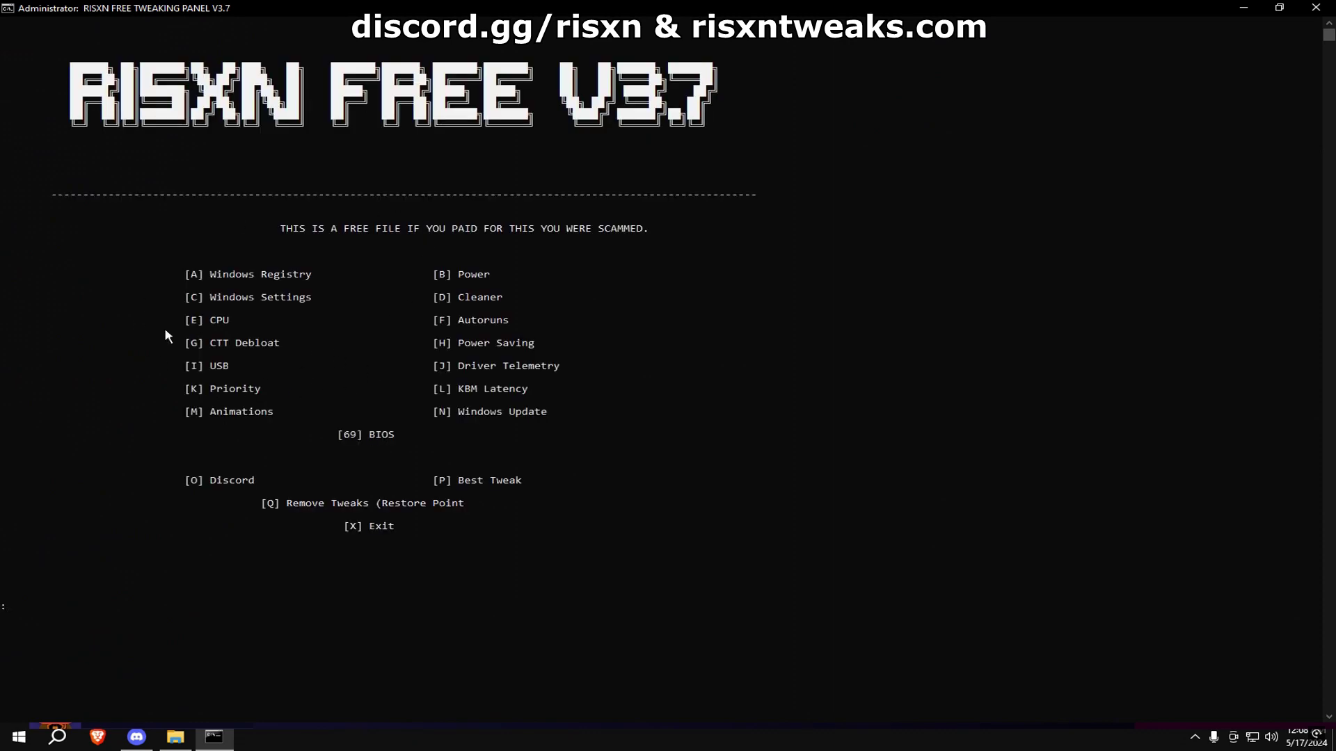
{"action": "type", "text": "E"}
{"action": "key", "text": "Return"}
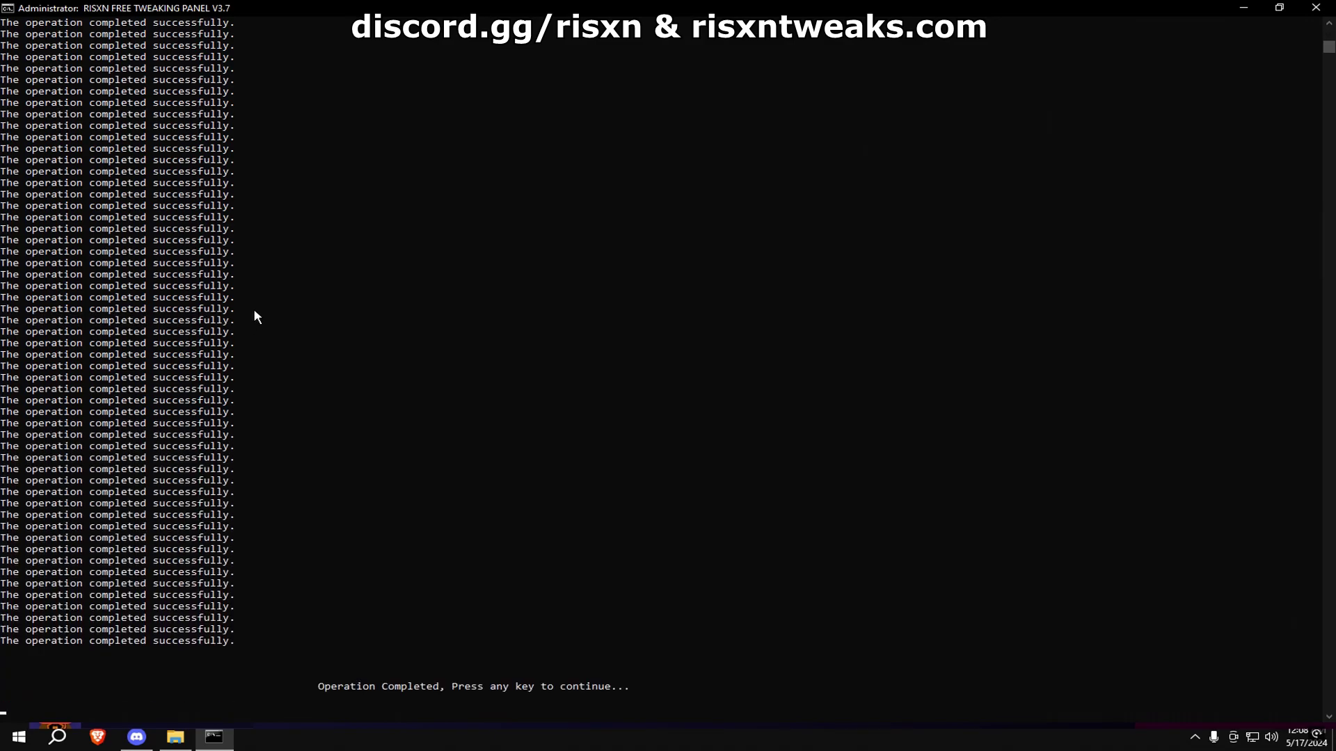
{"action": "key", "text": "Return"}
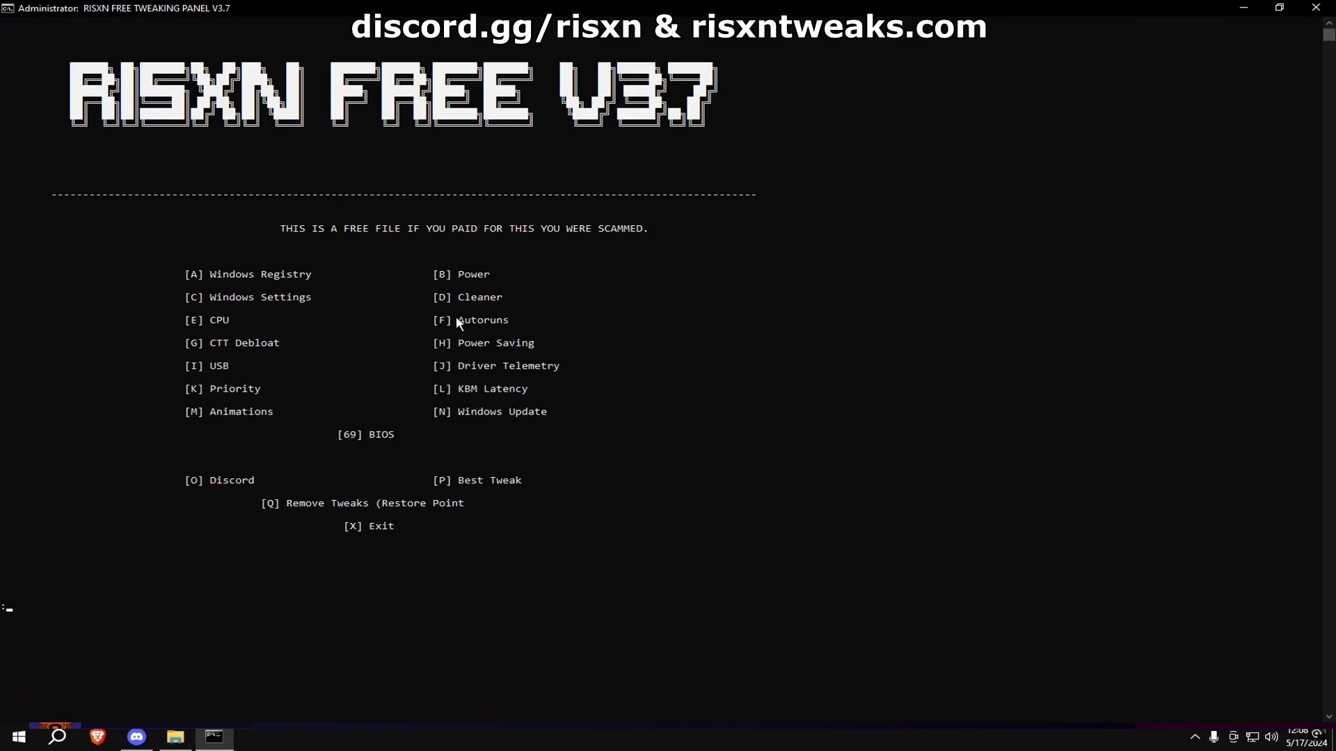
{"action": "type", "text": "F"}
Run option F, review the Autoruns Logon entries, then close Autoruns and return to the menu.
{"action": "key", "text": "Return"}
{"action": "key", "text": "Return"}
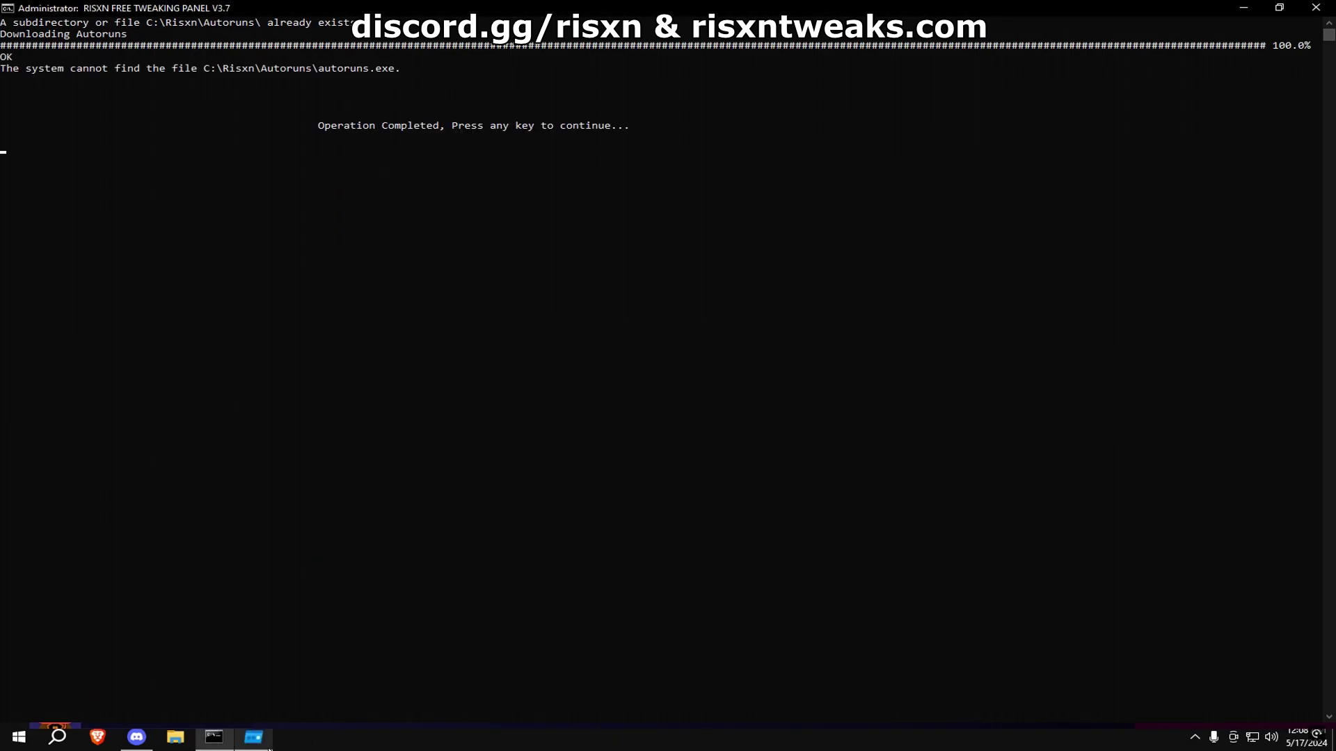
{"action": "left_click", "coordinate": [251, 165]}
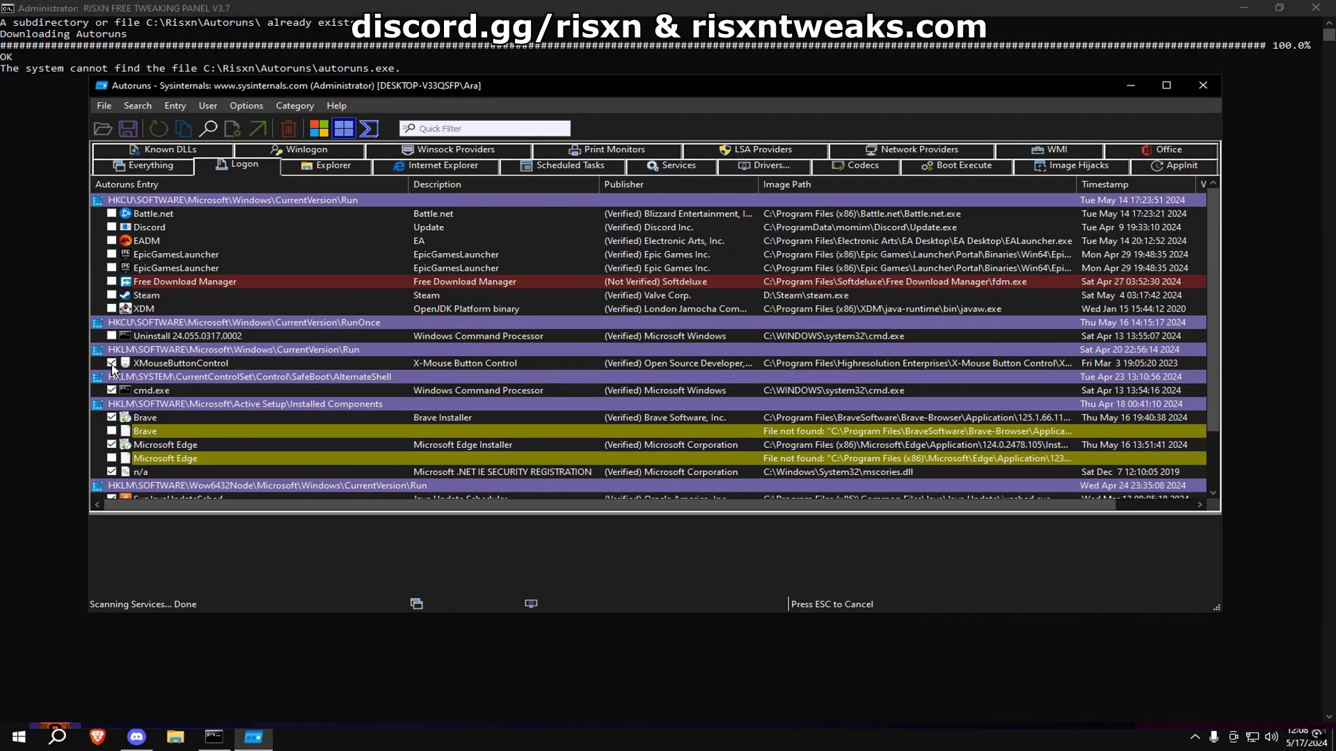
{"action": "scroll", "coordinate": [136, 418], "scroll_direction": "down", "scroll_amount": 1}
{"action": "scroll", "coordinate": [148, 431], "scroll_direction": "down", "scroll_amount": 1}
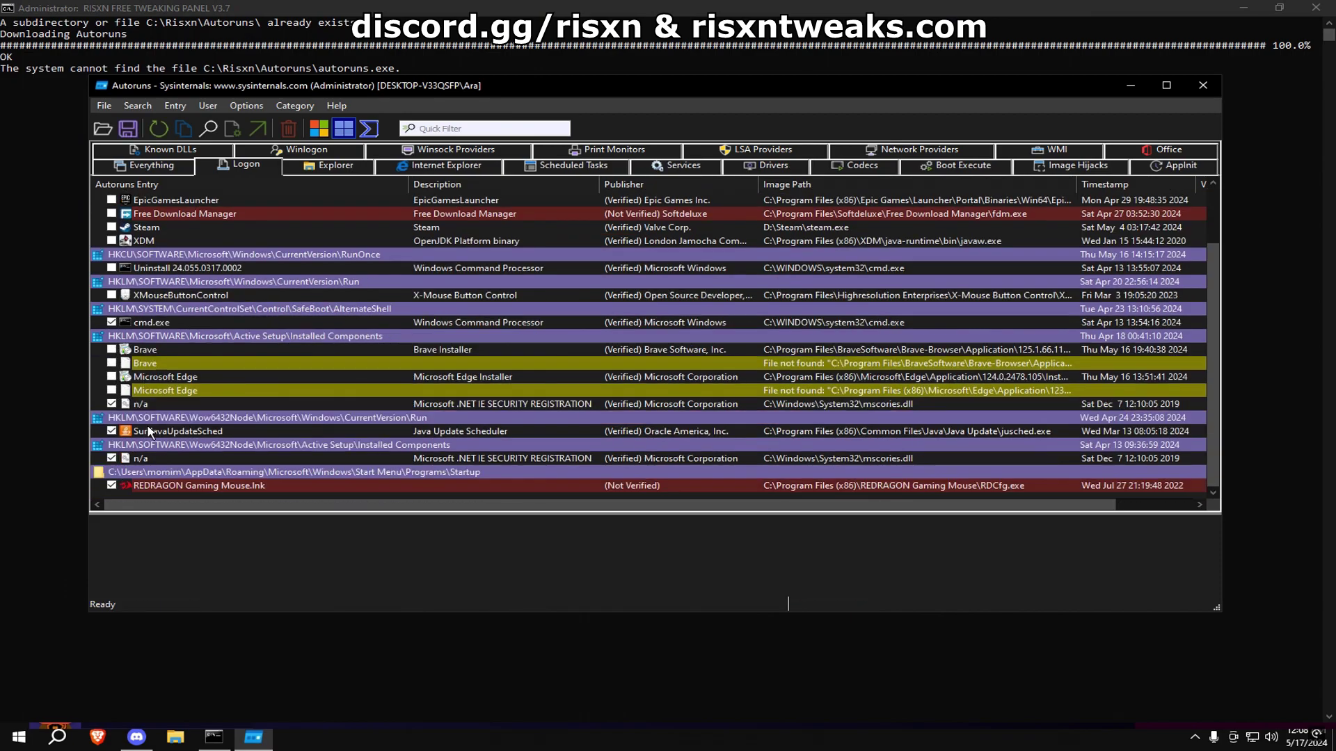
{"action": "scroll", "coordinate": [101, 495], "scroll_direction": "up", "scroll_amount": 1}
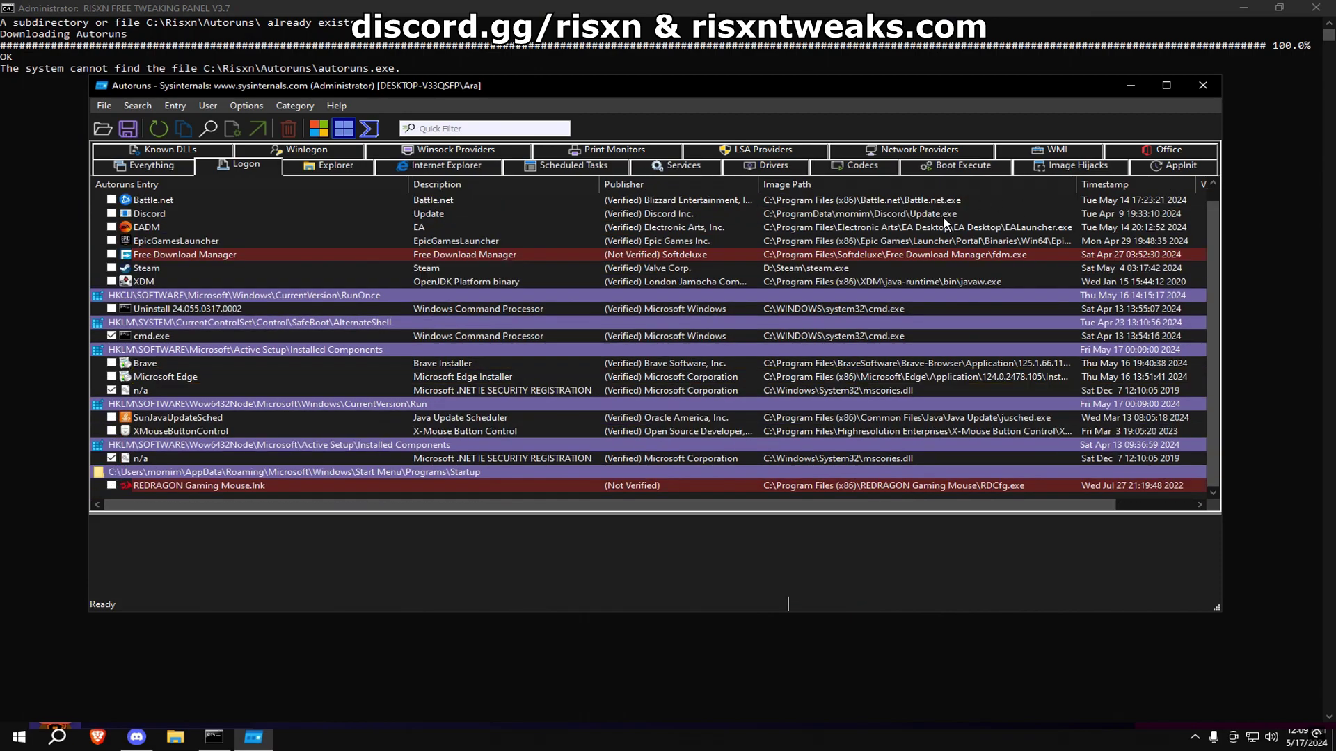
{"action": "left_click", "coordinate": [1202, 85]}
{"action": "key", "text": "Return"}
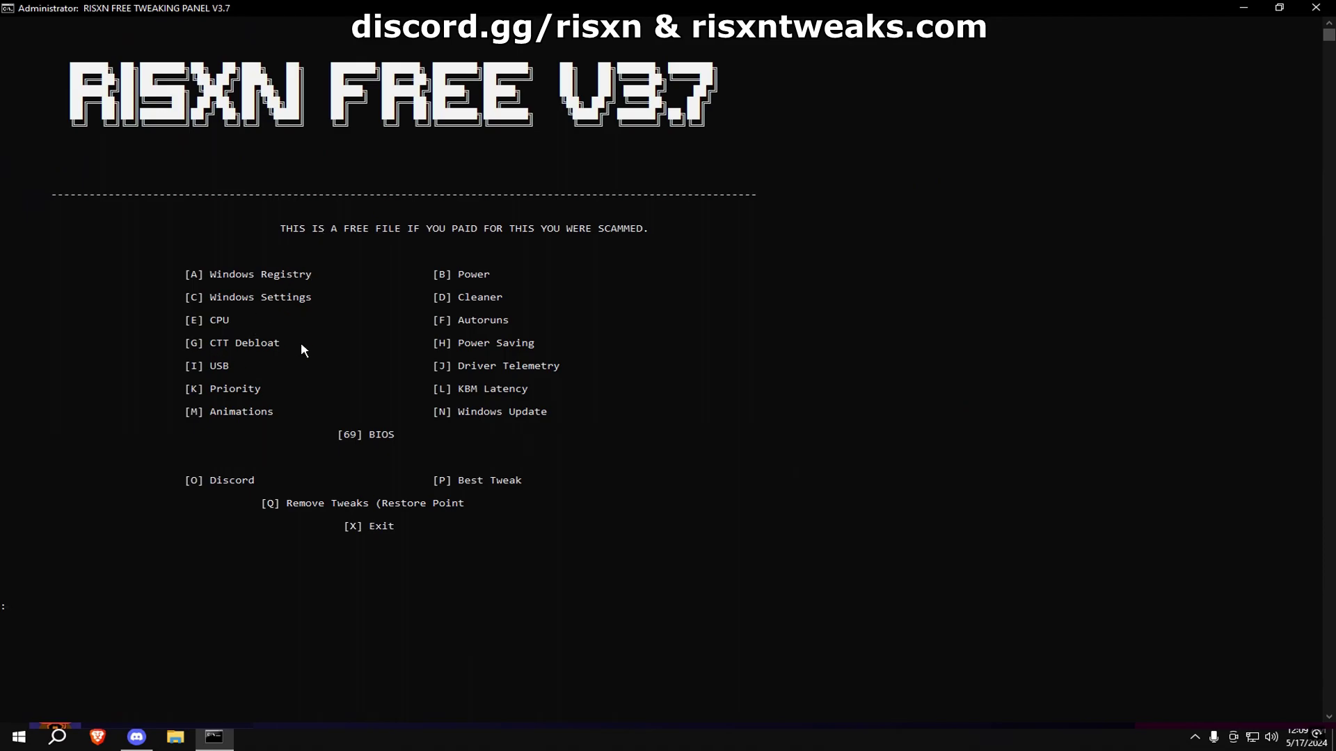
{"action": "type", "text": "G"}
Run WinUtil's Desktop tweaks with NumLock on Startup and Sticky Keys changed, then close WinUtil.
{"action": "key", "text": "Return"}
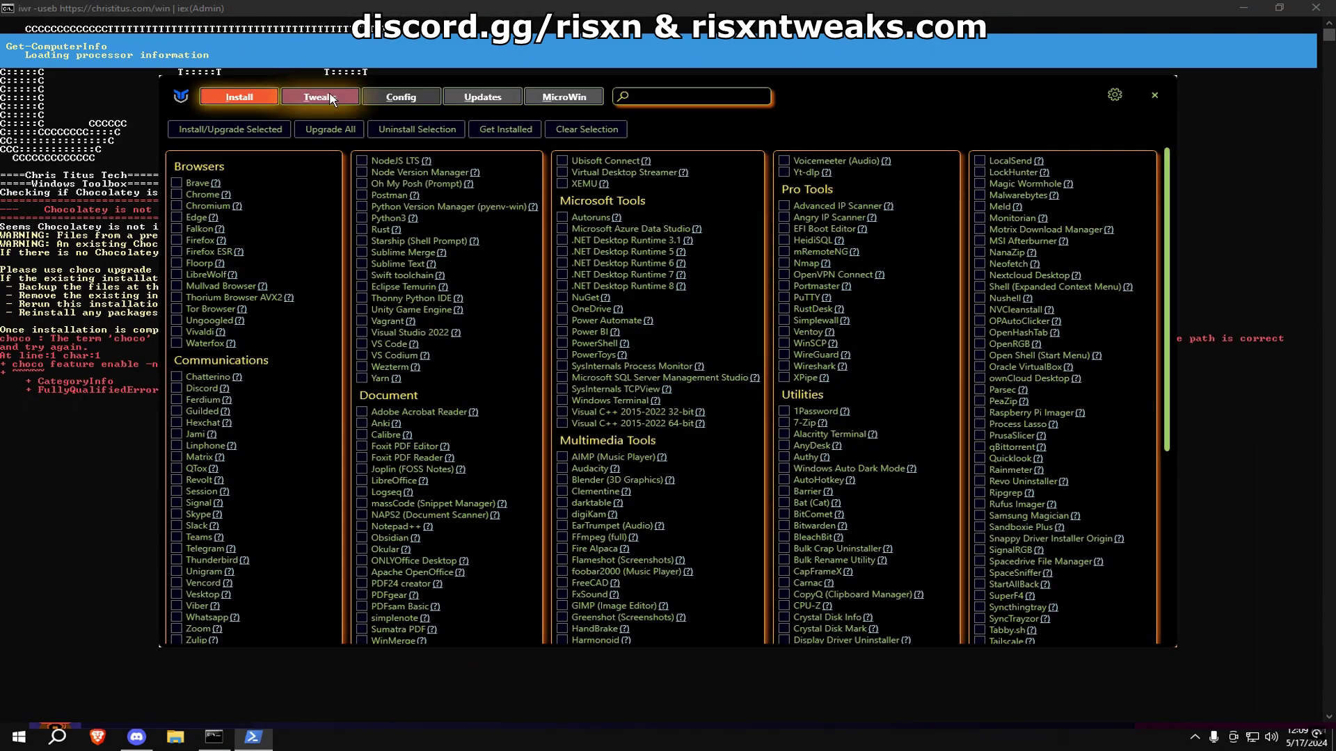
{"action": "left_click", "coordinate": [331, 96]}
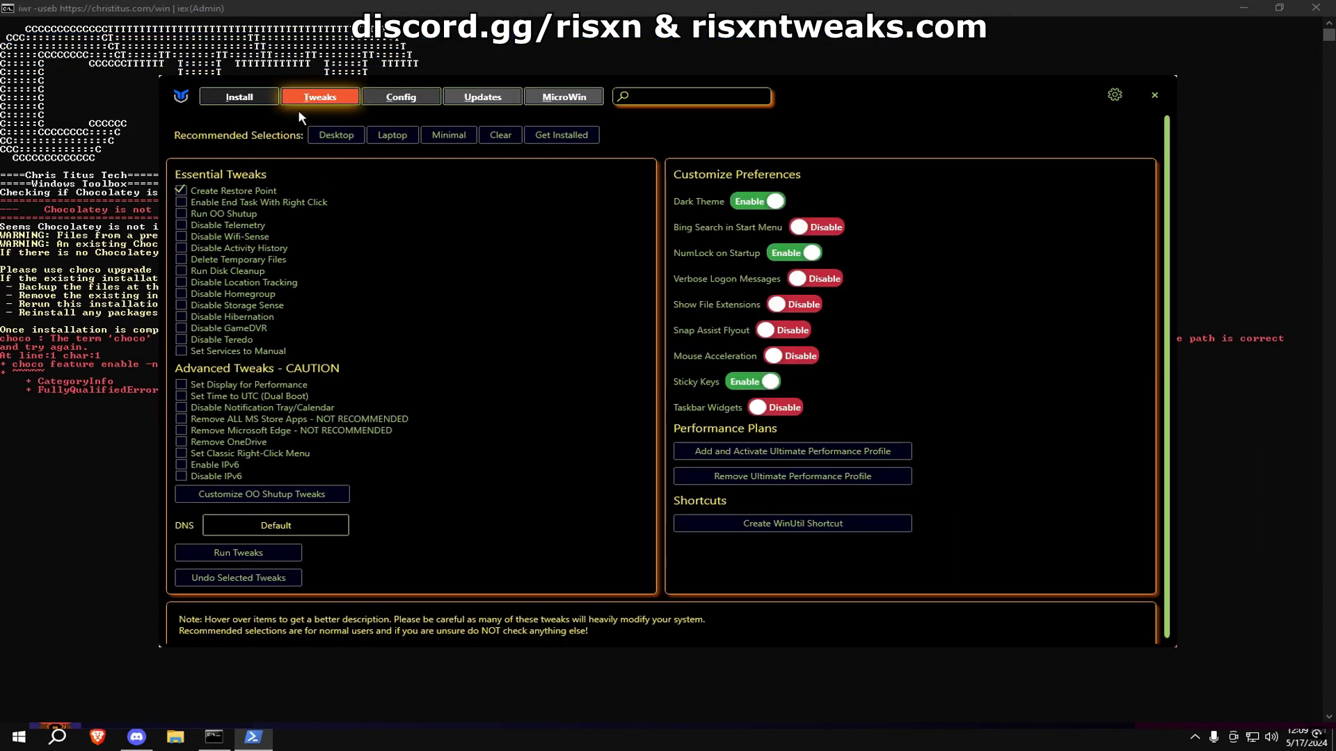
{"action": "left_click", "coordinate": [321, 142]}
{"action": "left_click", "coordinate": [777, 253]}
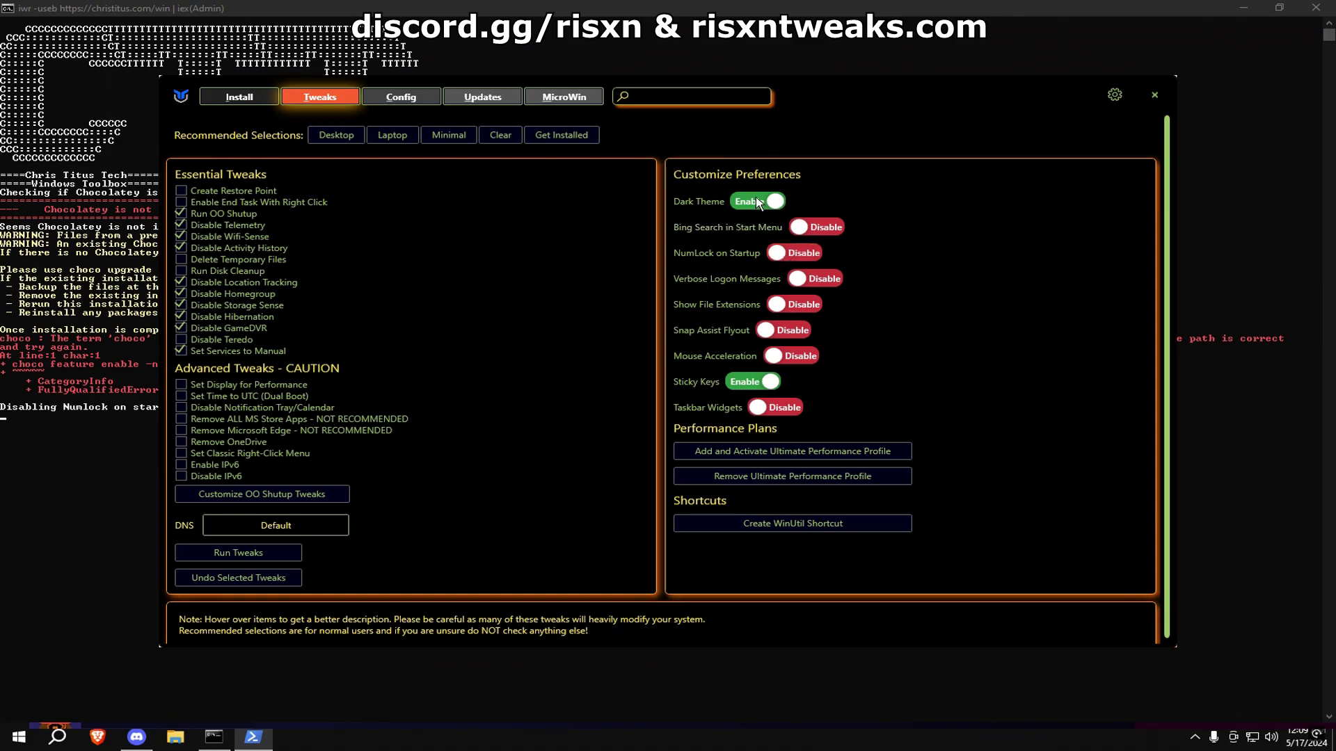
{"action": "left_click", "coordinate": [766, 381]}
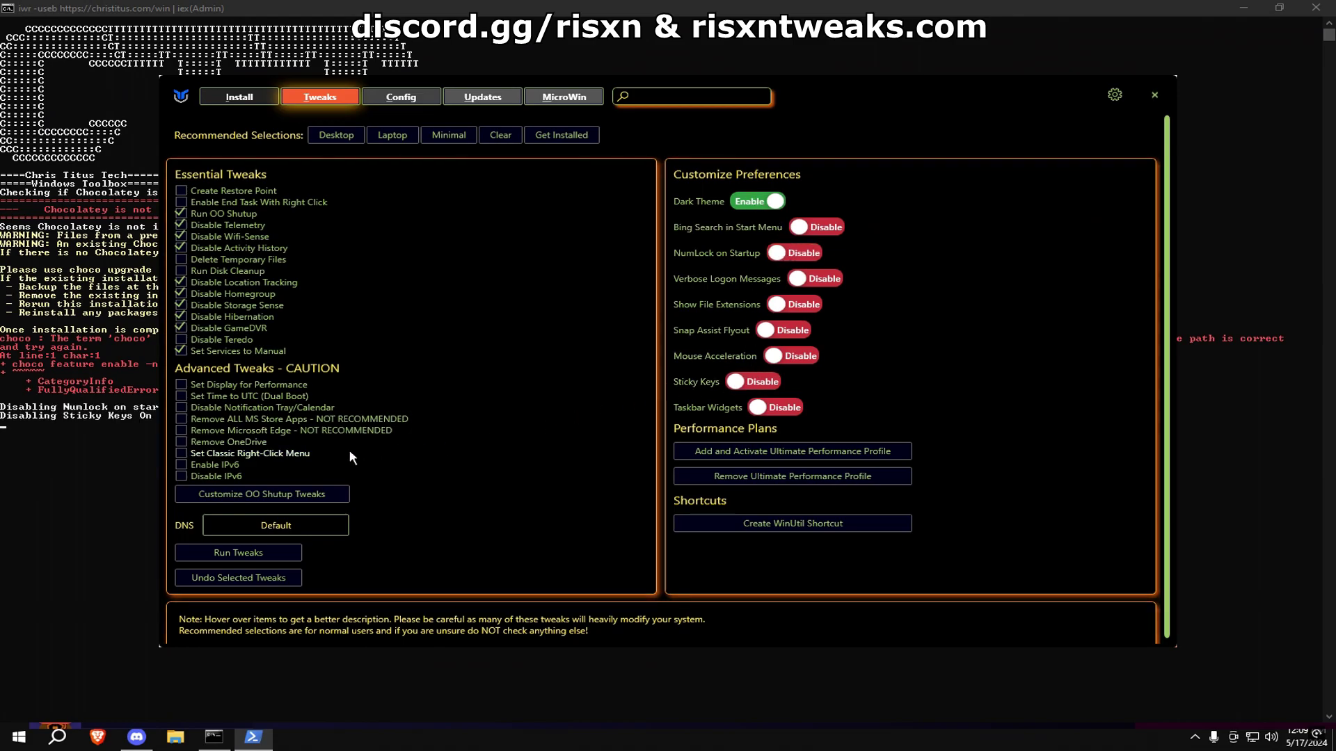
{"action": "left_click", "coordinate": [195, 556]}
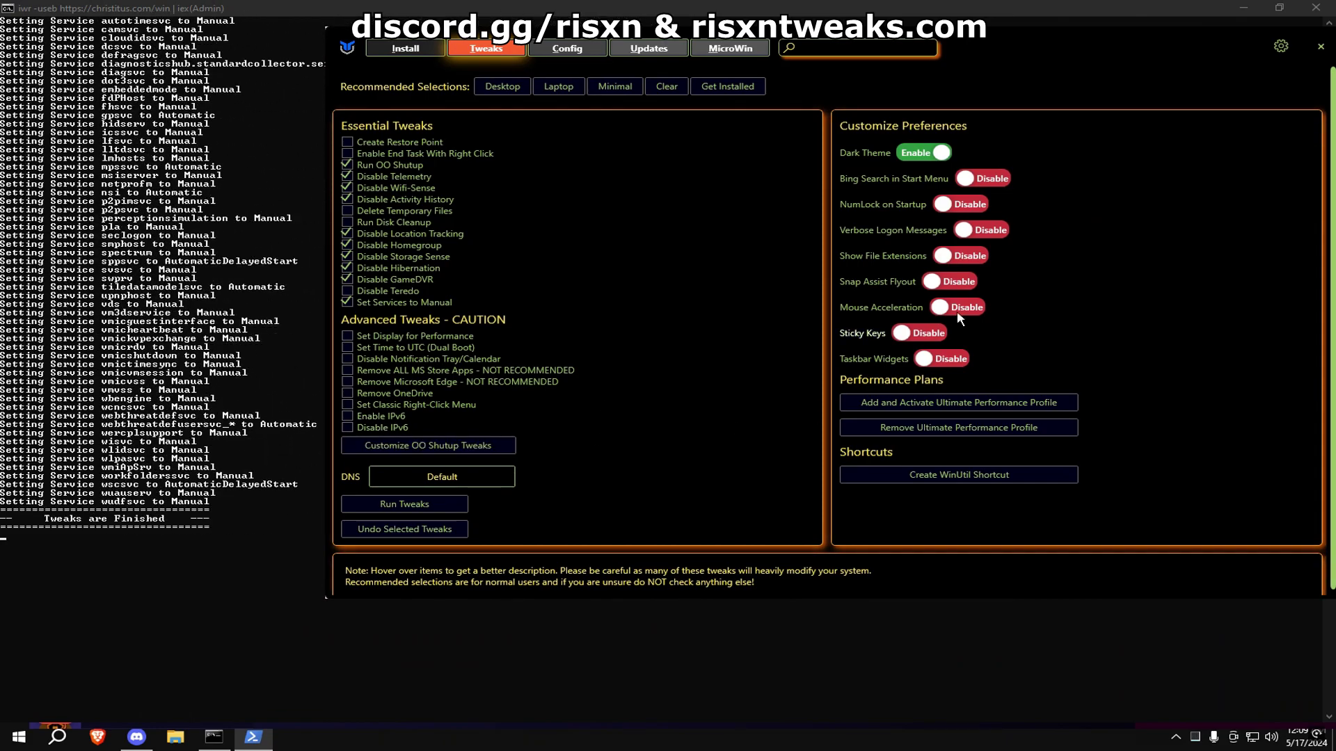
{"action": "left_click", "coordinate": [1321, 46]}
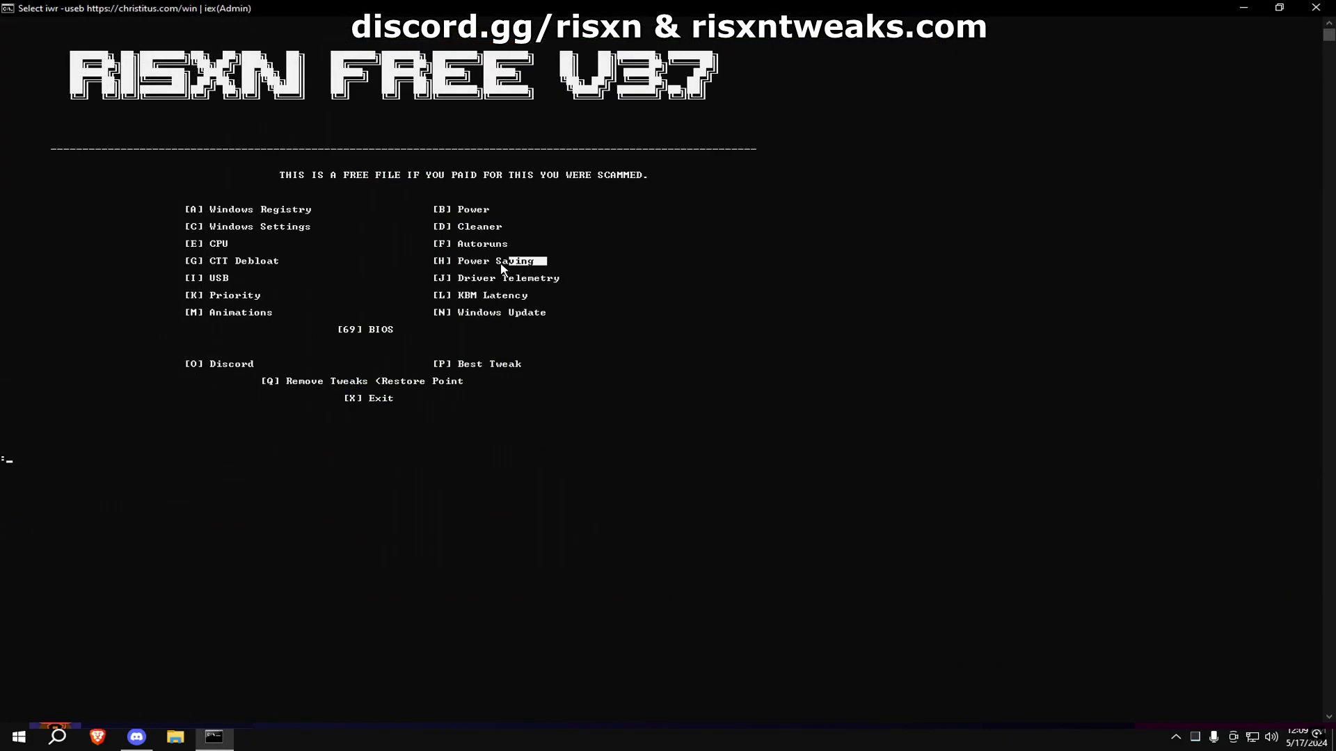
Run options H (Power Saving) and I (USB), returning to the menu.
{"action": "left_click_drag", "start_coordinate": [547, 261], "coordinate": [422, 261]}
{"action": "key", "text": "h"}
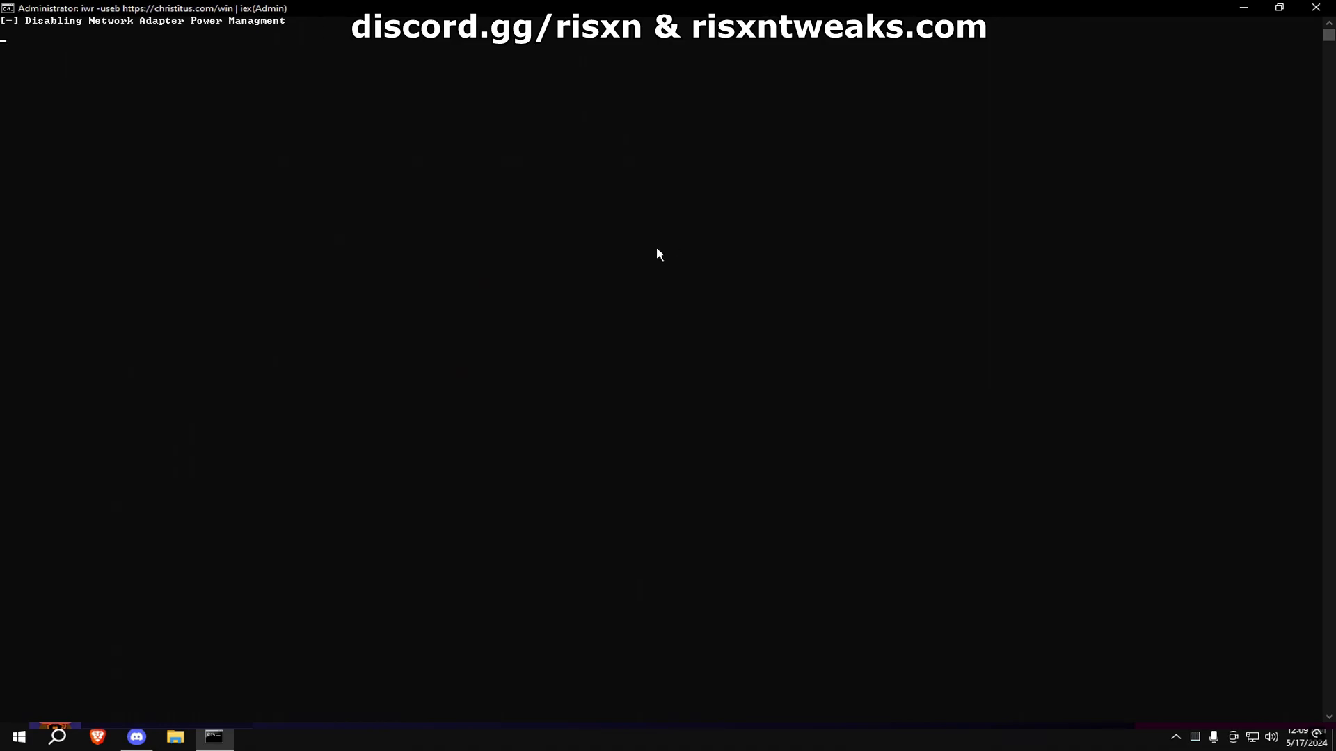
{"action": "type", "text": "i"}
{"action": "key", "text": "Return"}
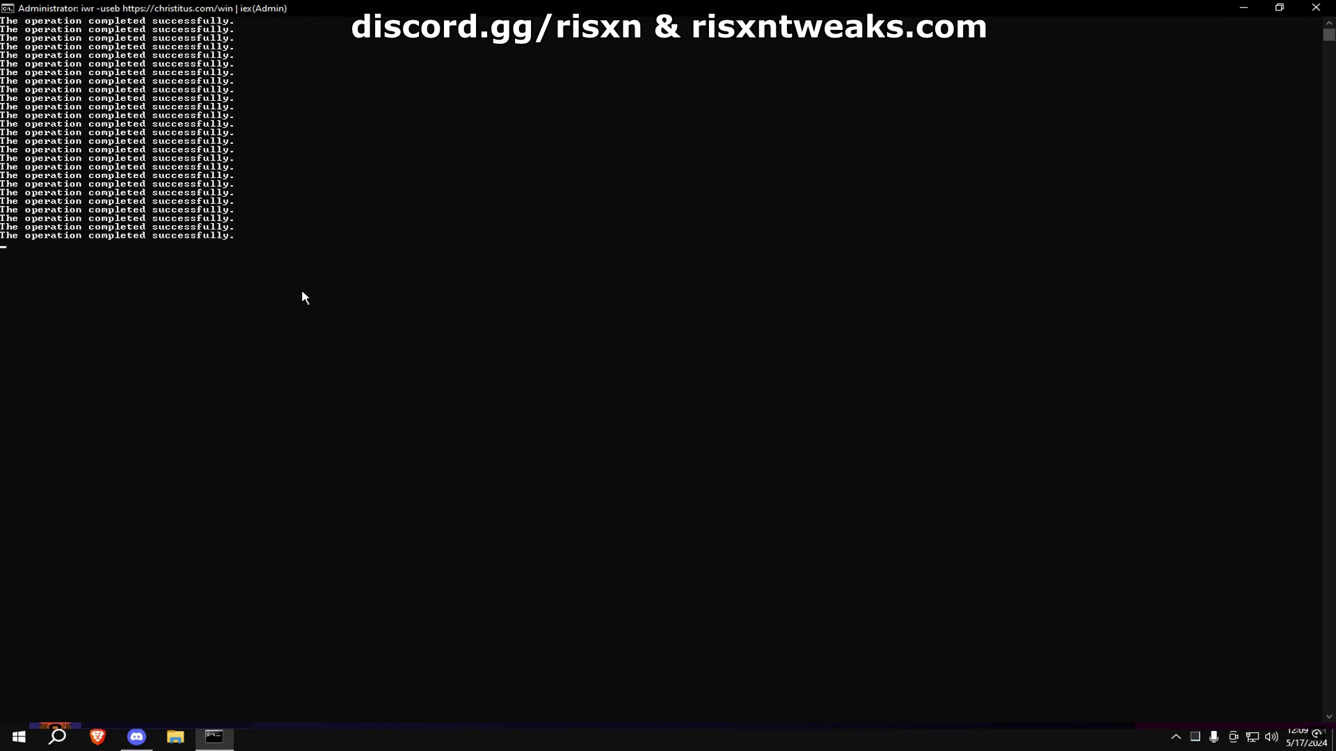
{"action": "key", "text": "Return"}
Run options J (Driver Telemetry), K (Priority) and L (KBM Latency), ending at the menu.
{"action": "left_click", "coordinate": [444, 280]}
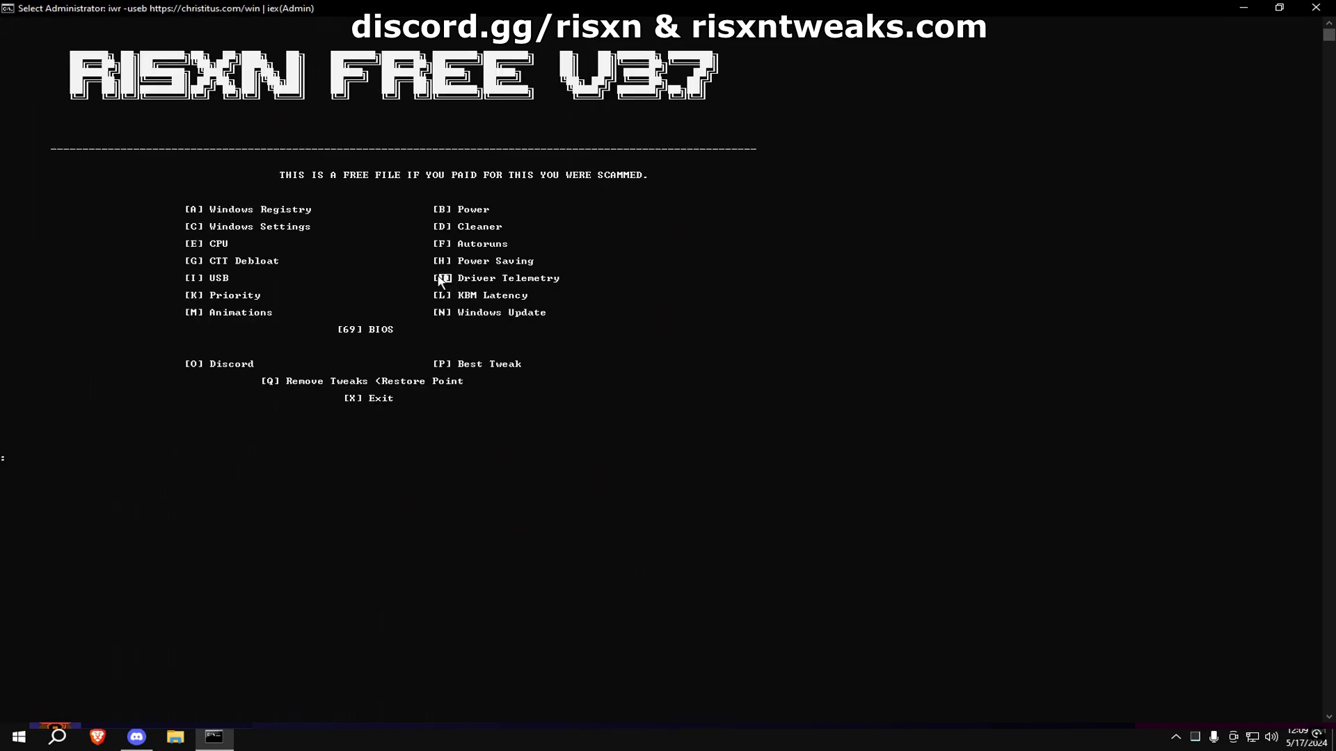
{"action": "type", "text": "j"}
{"action": "key", "text": "Return"}
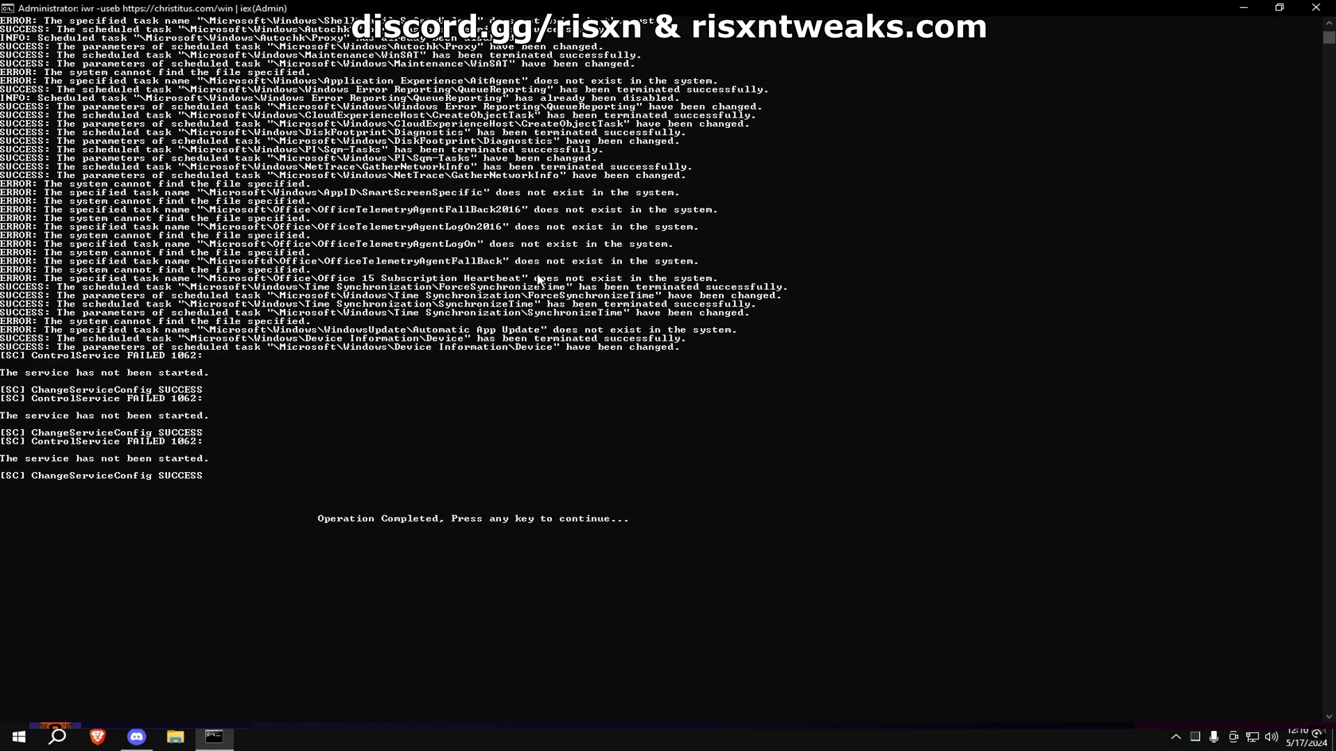
{"action": "key", "text": "Return"}
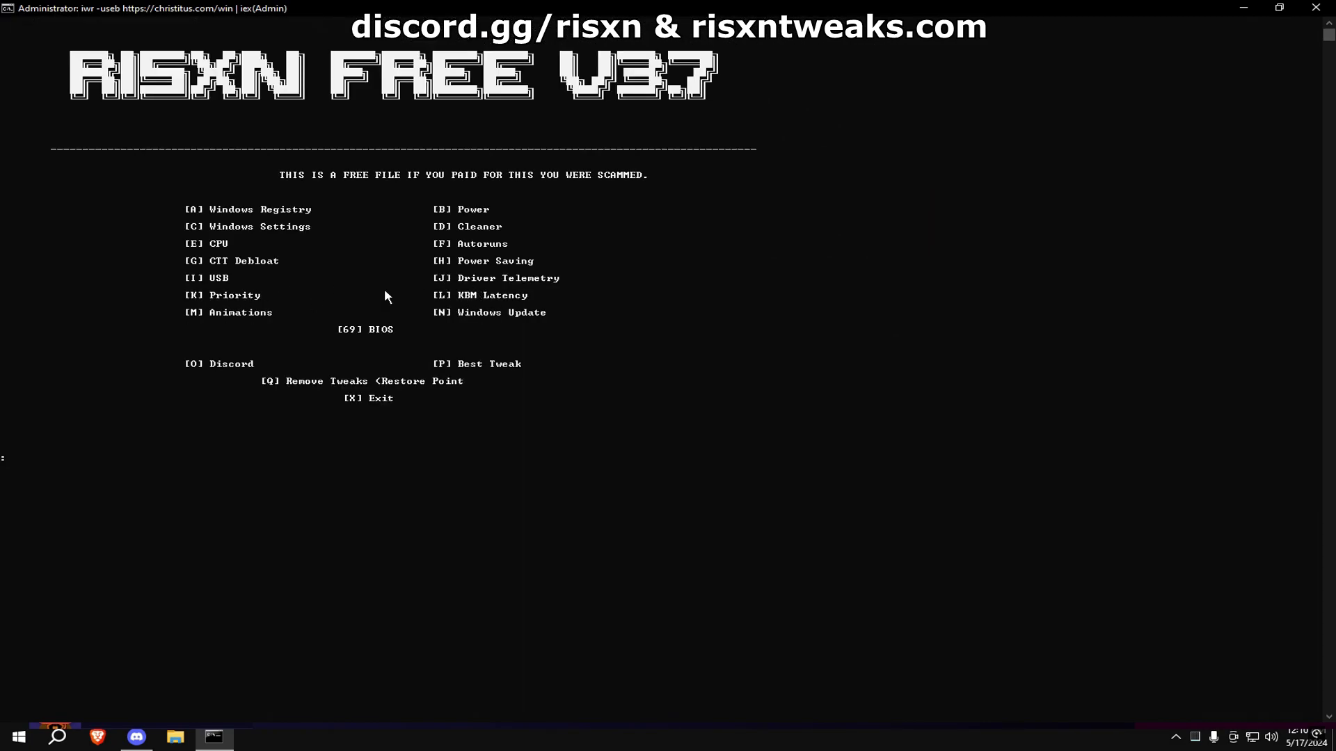
{"action": "type", "text": "k"}
{"action": "key", "text": "Return"}
{"action": "key", "text": "Return"}
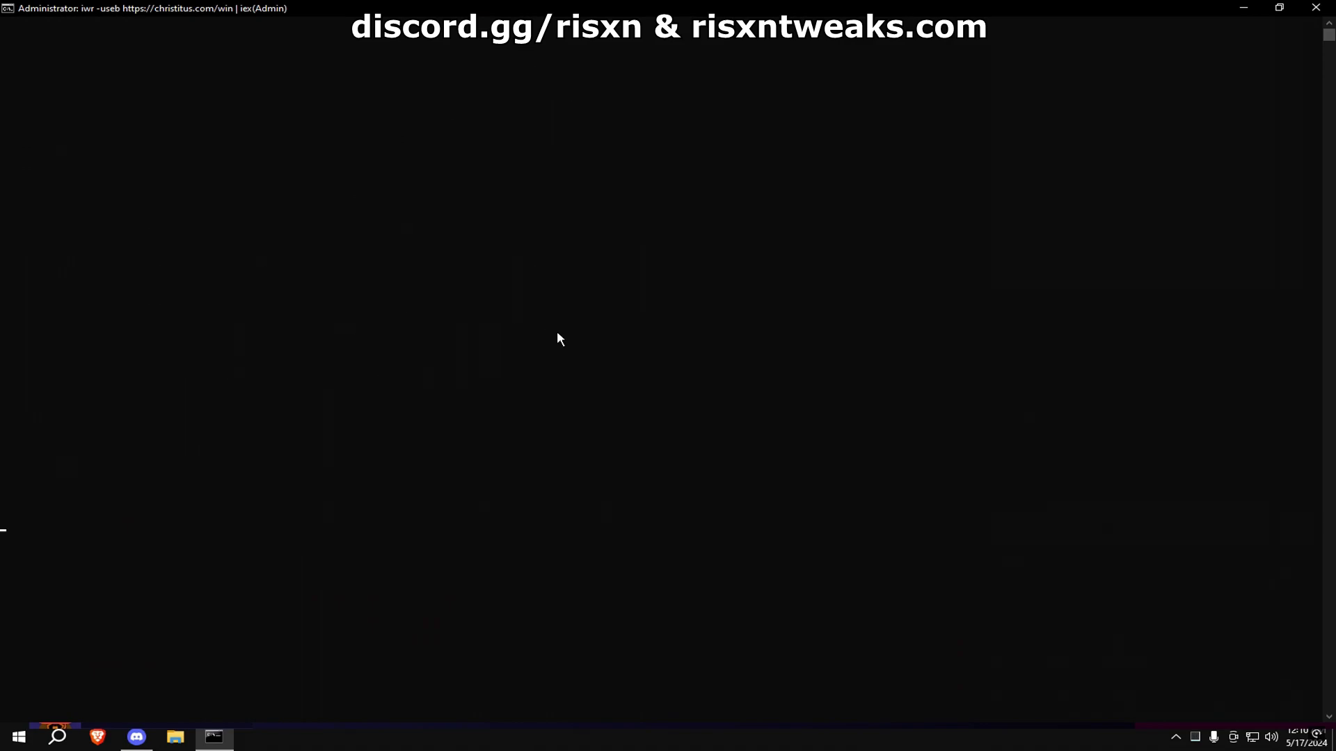
{"action": "type", "text": "l"}
{"action": "key", "text": "Return"}
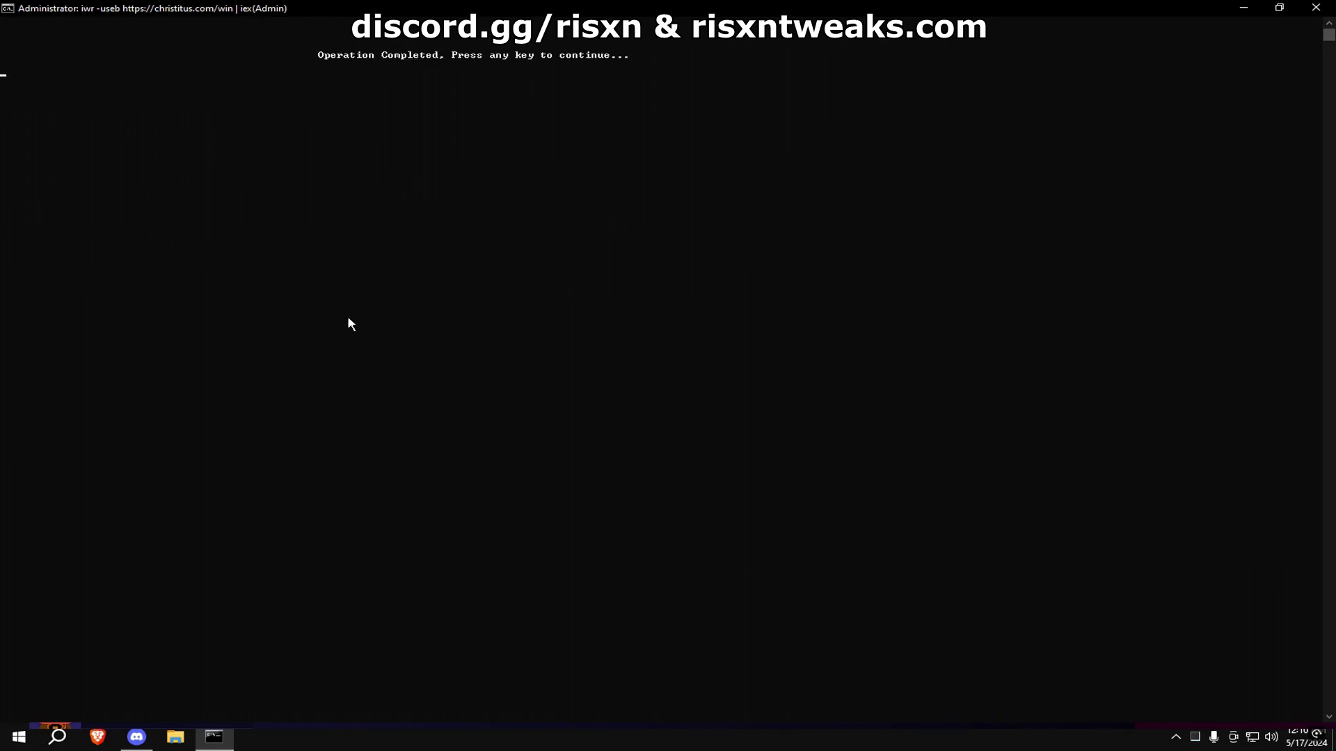
{"action": "key", "text": "Return"}
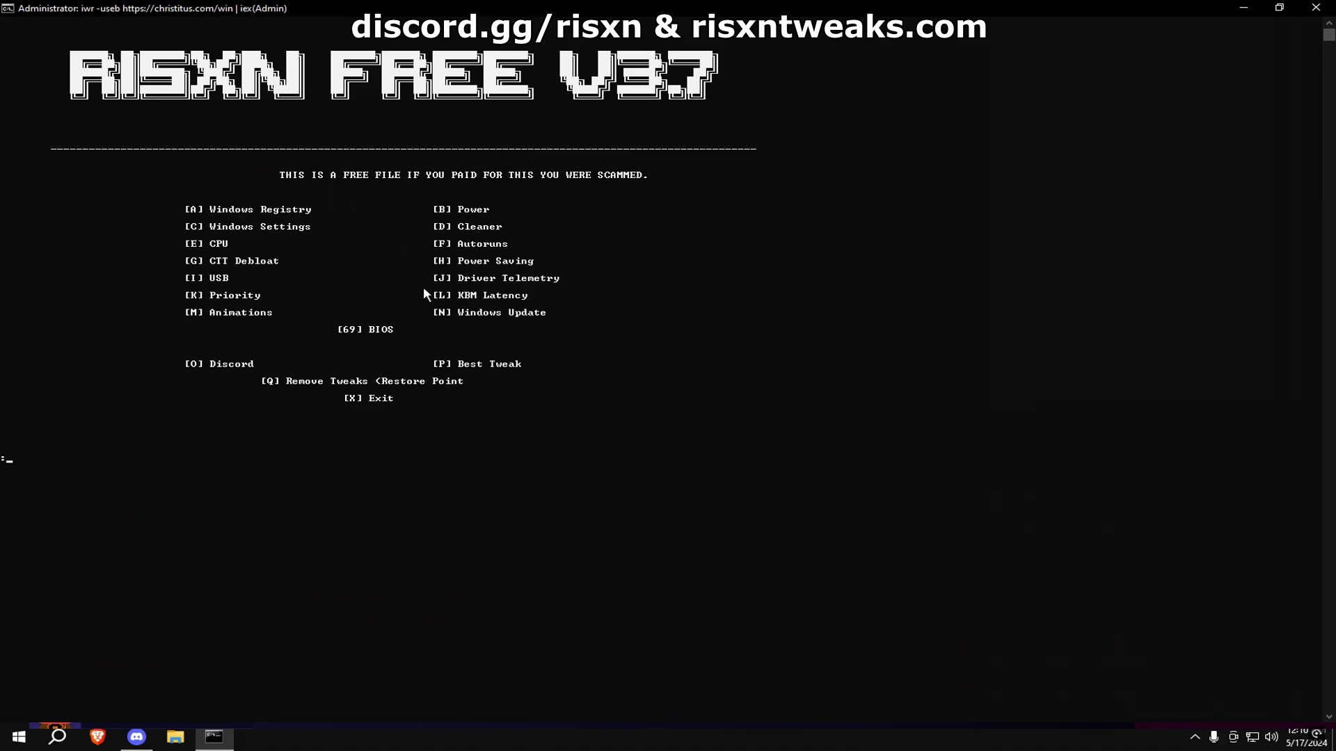
{"action": "type", "text": "m"}
Run M (Animations) accepting reduced visual effects, then N (Windows Update) and P (Best Tweak).
{"action": "key", "text": "Return"}
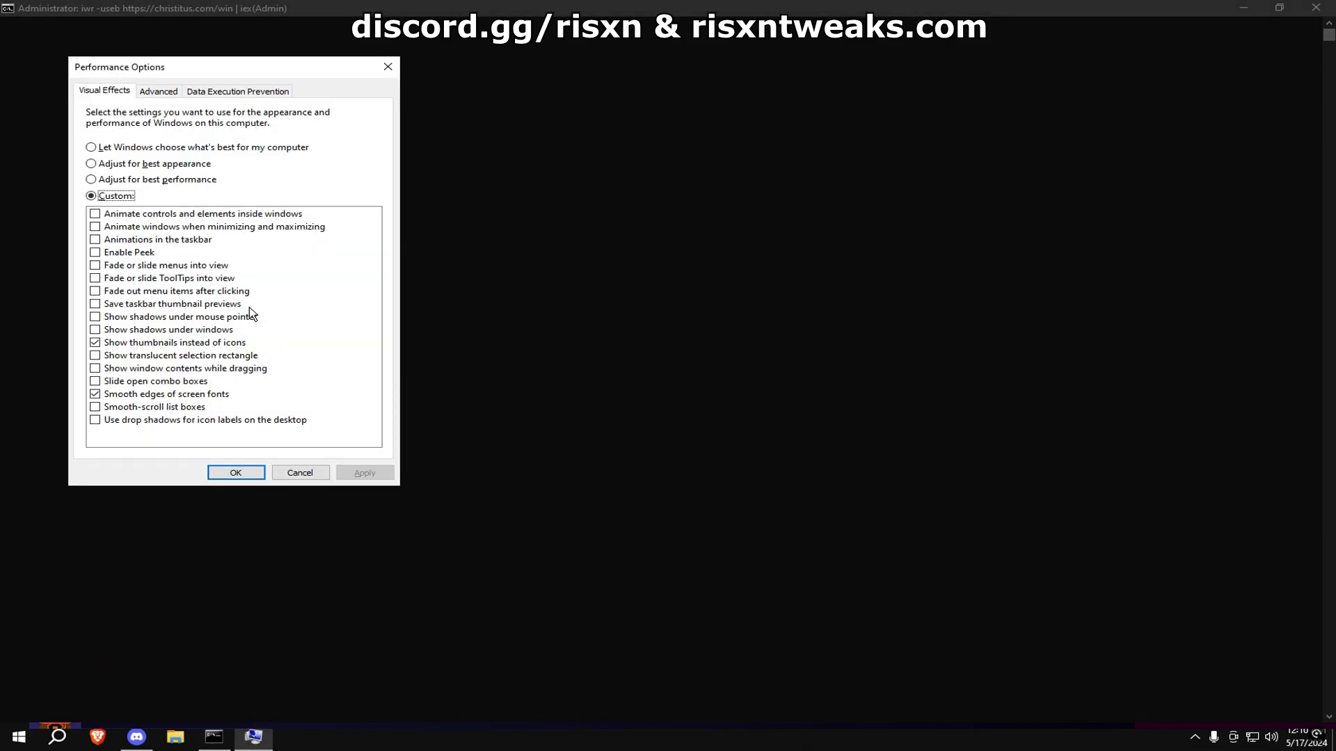
{"action": "left_click", "coordinate": [231, 471]}
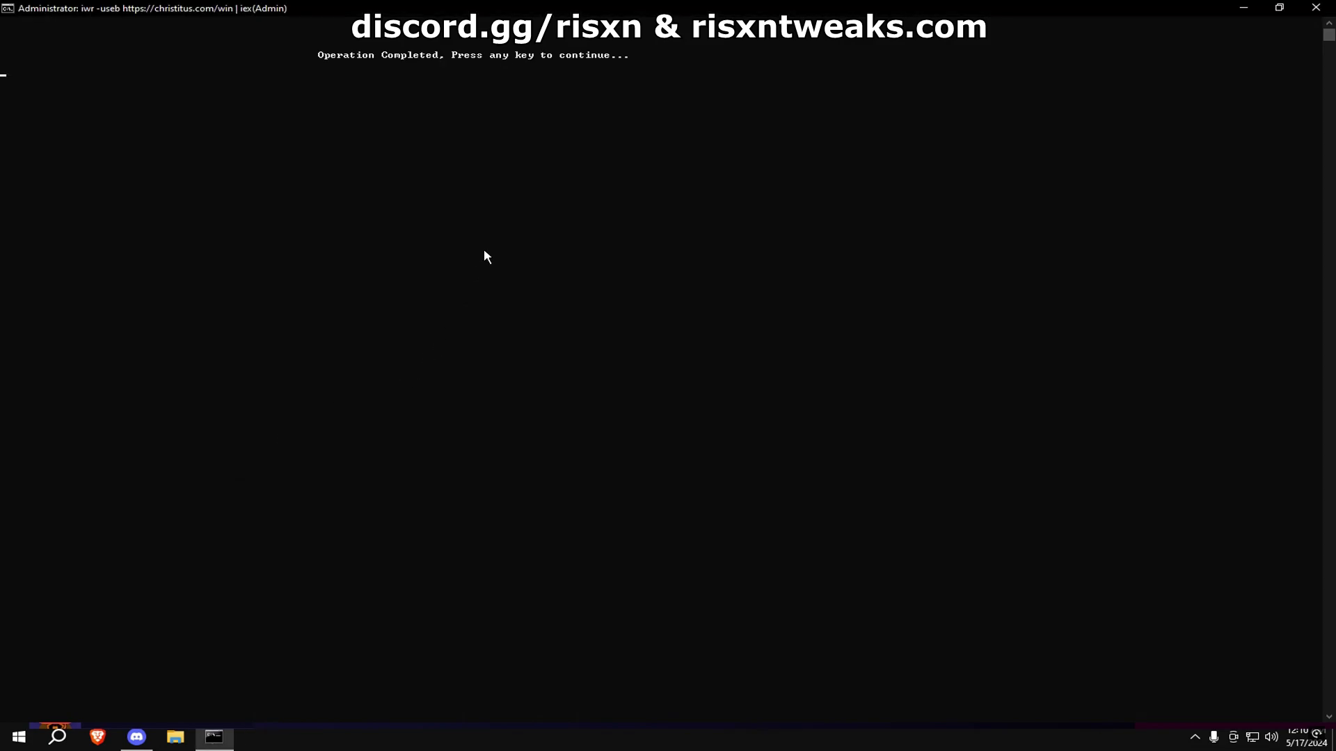
{"action": "key", "text": "Return"}
{"action": "type", "text": "N"}
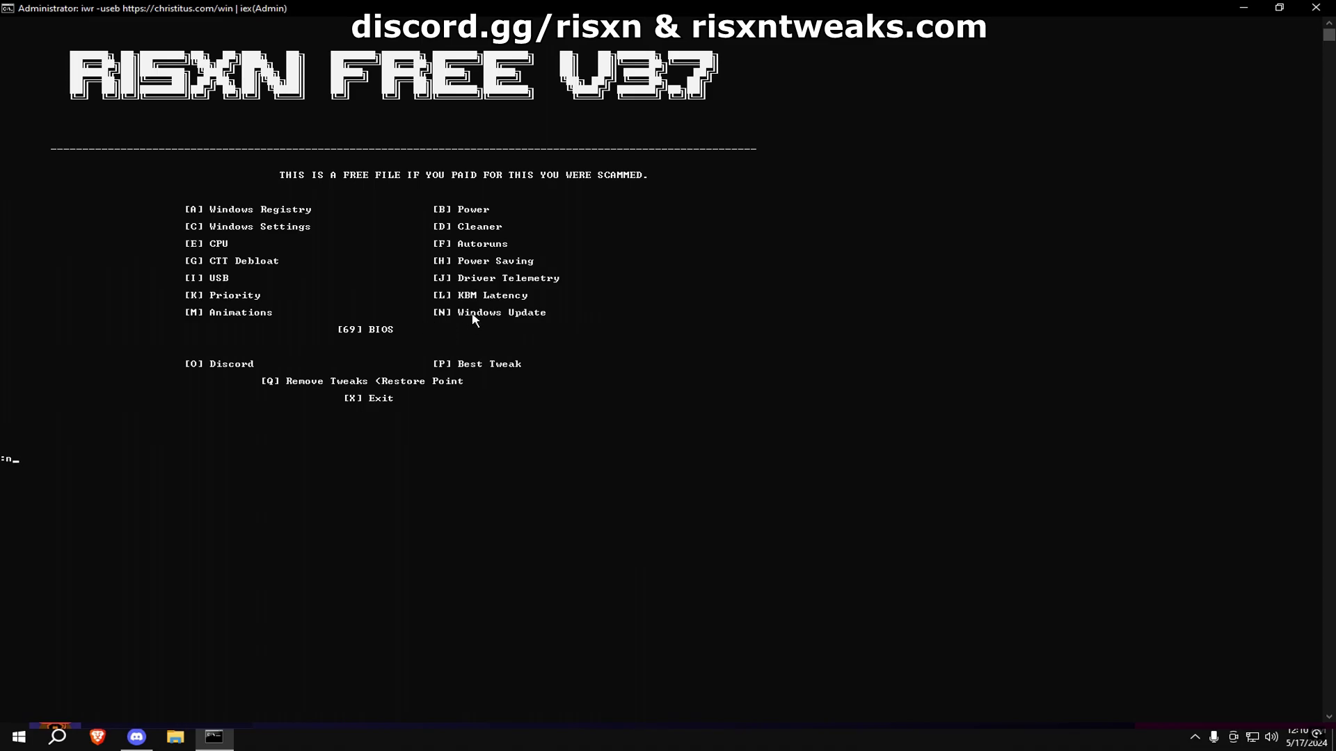
{"action": "key", "text": "Return"}
{"action": "key", "text": "Return"}
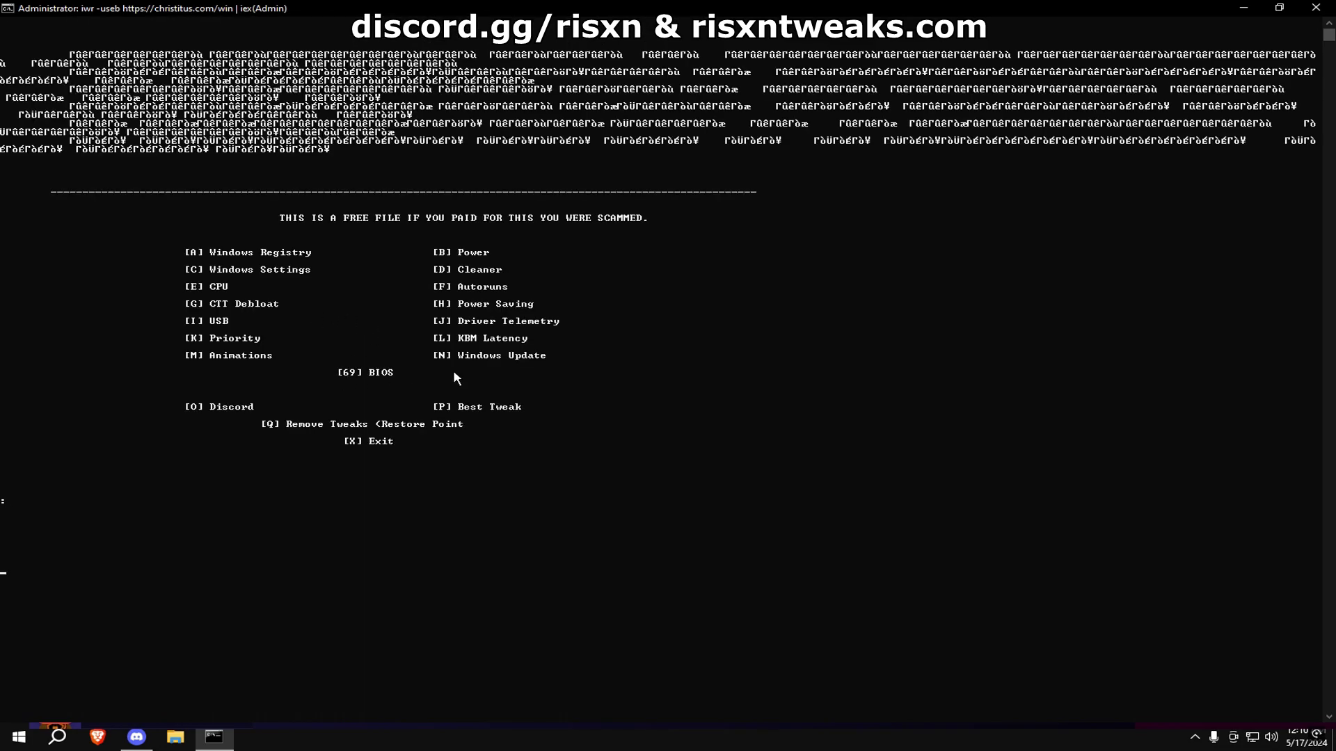
{"action": "type", "text": "P"}
{"action": "key", "text": "Return"}
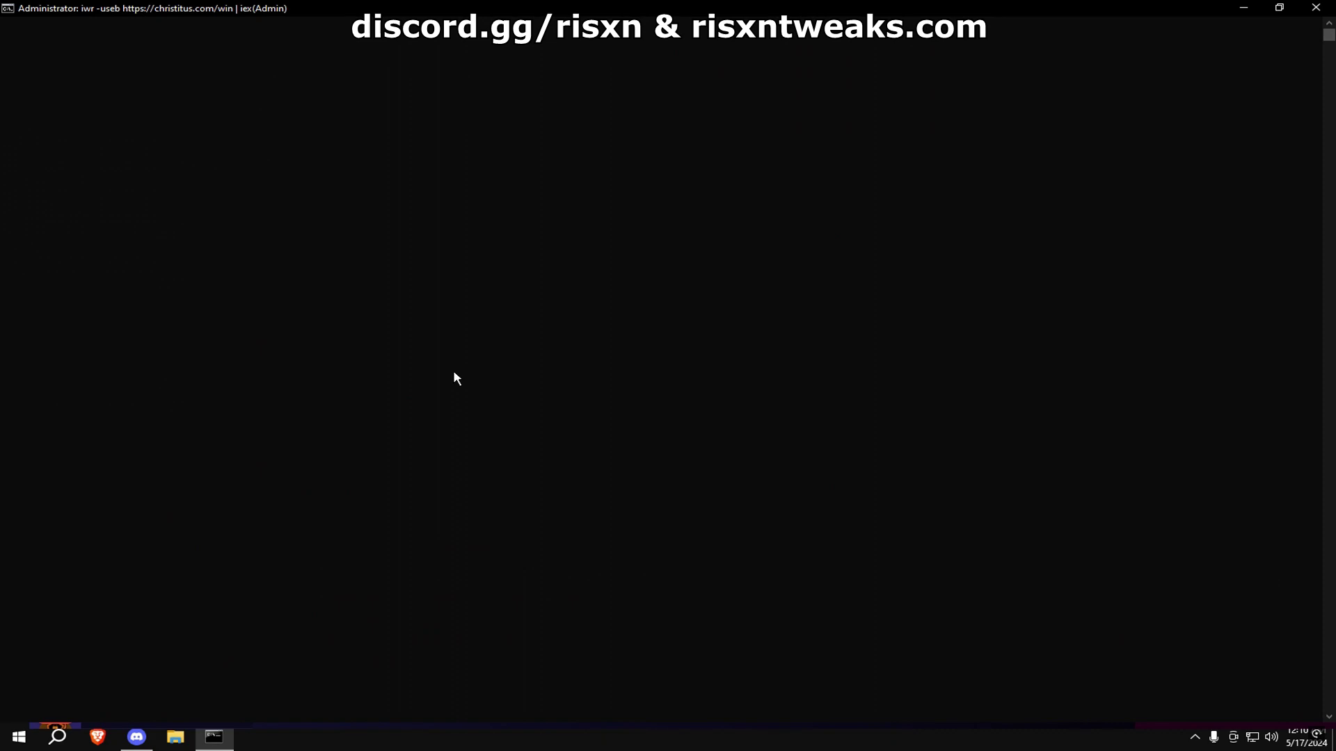
{"action": "key", "text": "Return"}
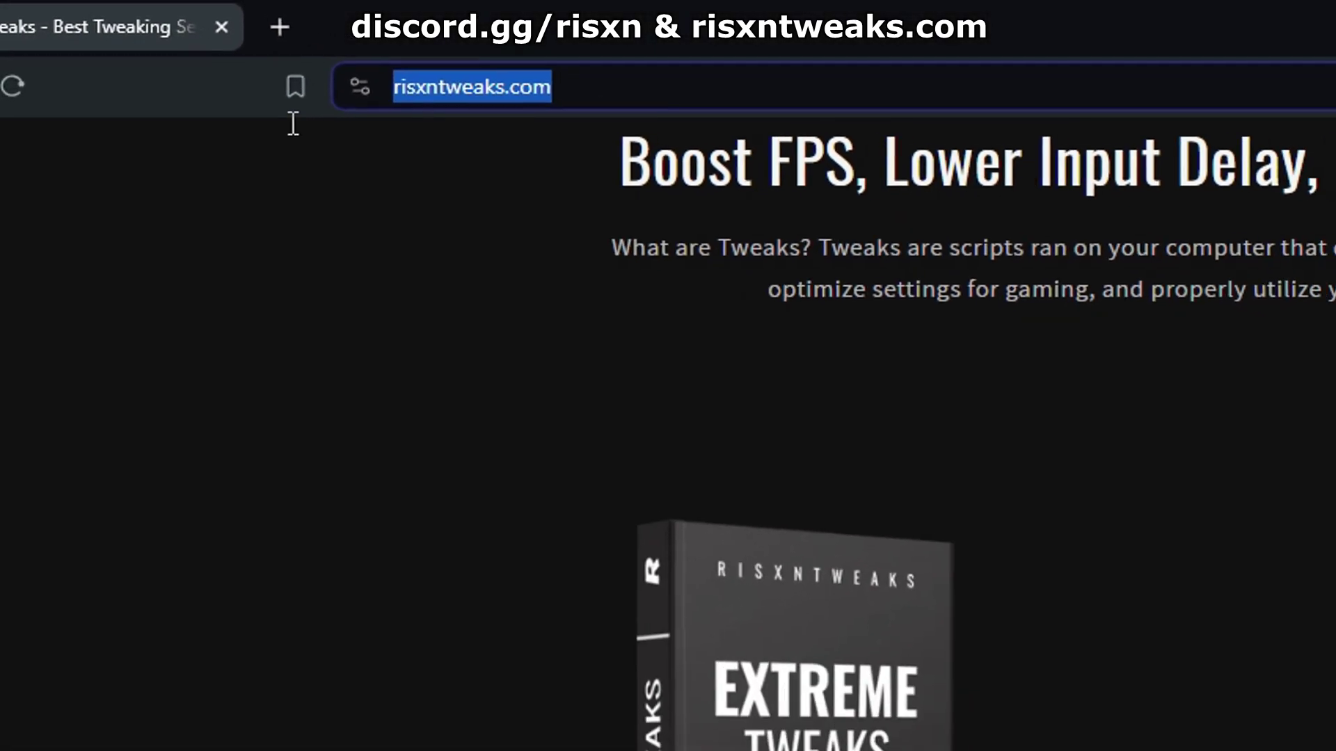
{"action": "scroll", "coordinate": [921, 581], "scroll_direction": "down", "scroll_amount": 2}
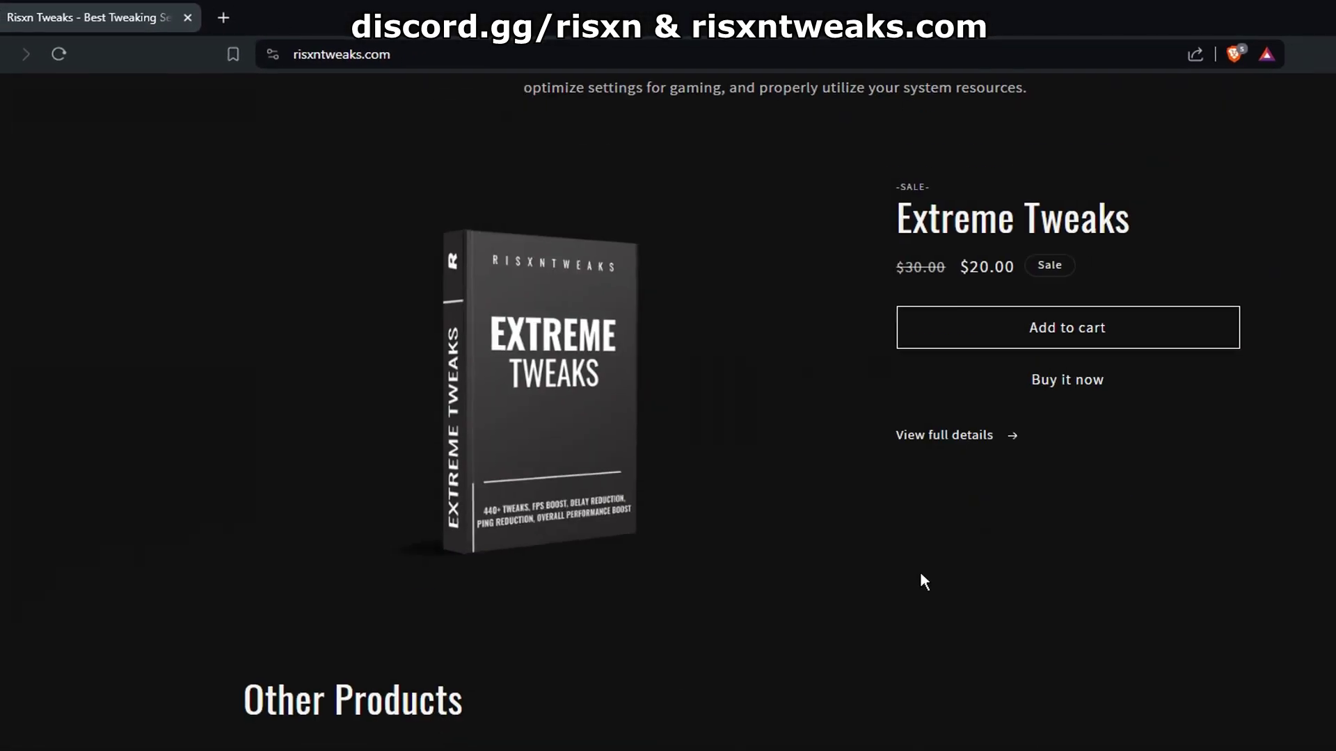
{"action": "scroll", "coordinate": [920, 582], "scroll_direction": "down", "scroll_amount": 5}
{"action": "scroll", "coordinate": [758, 501], "scroll_direction": "down", "scroll_amount": 3}
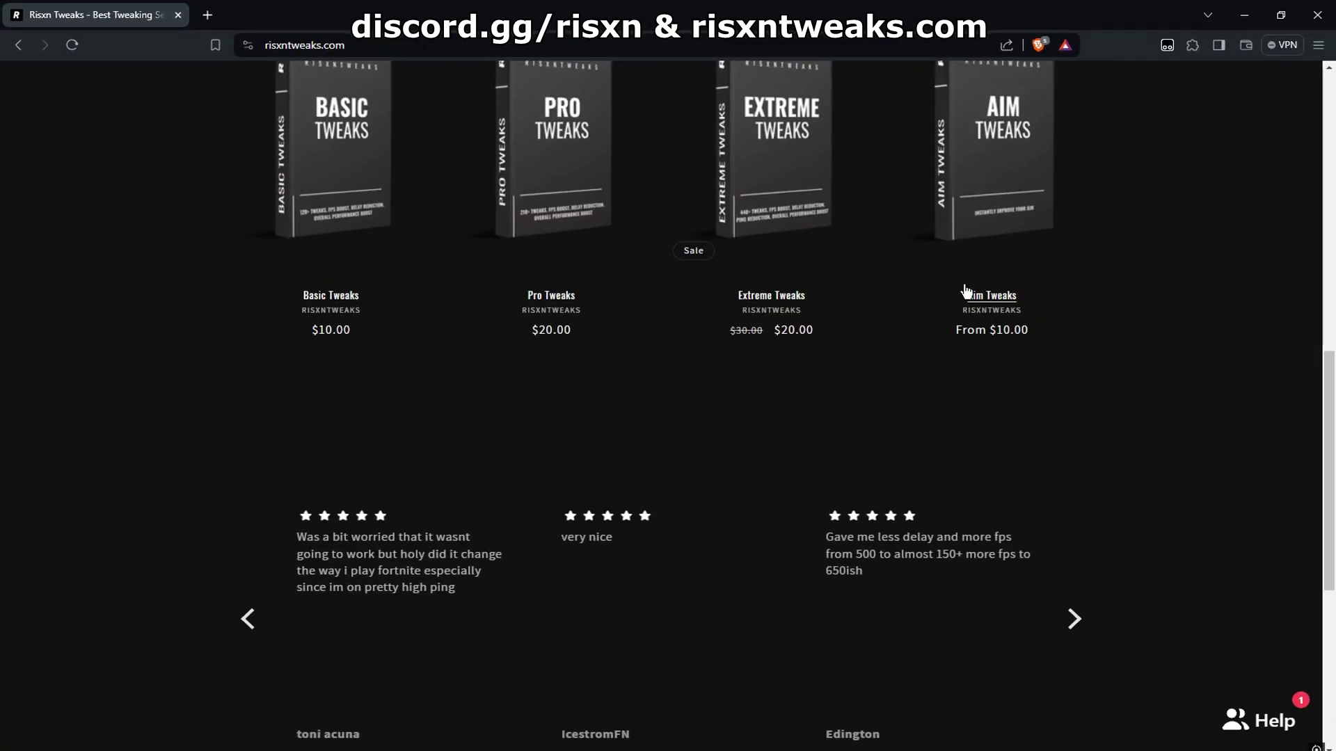